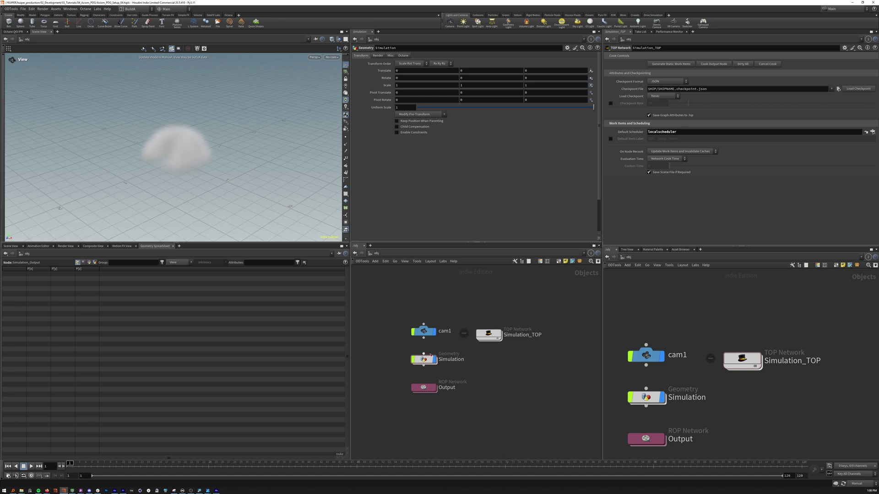
# Show the axiom_solver's Velocity settings: Disturbance and Turbulence enabled, Diffusion 0.1
pyautogui.doubleClick(424, 359)
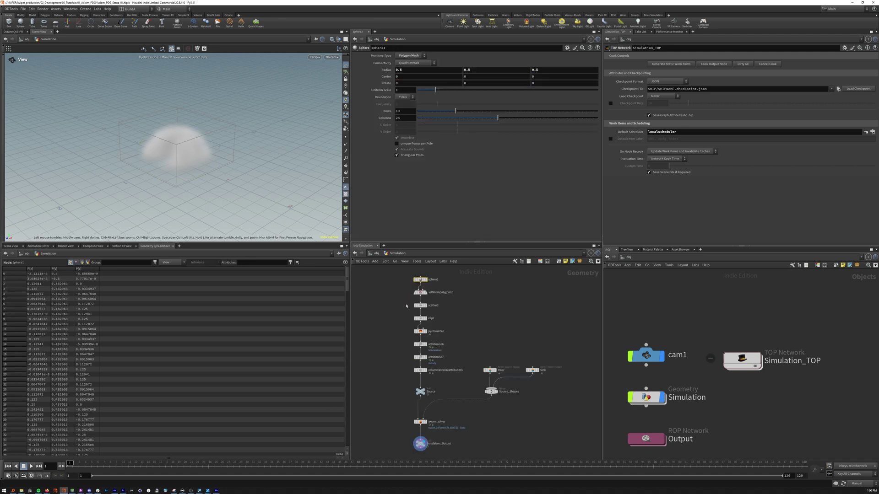
pyautogui.click(420, 422)
pyautogui.click(395, 63)
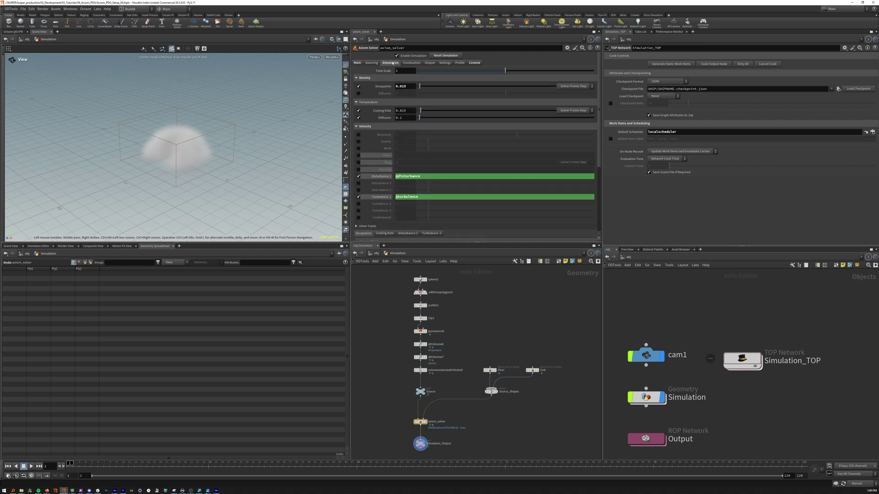
pyautogui.scroll(-3, 378, 142)
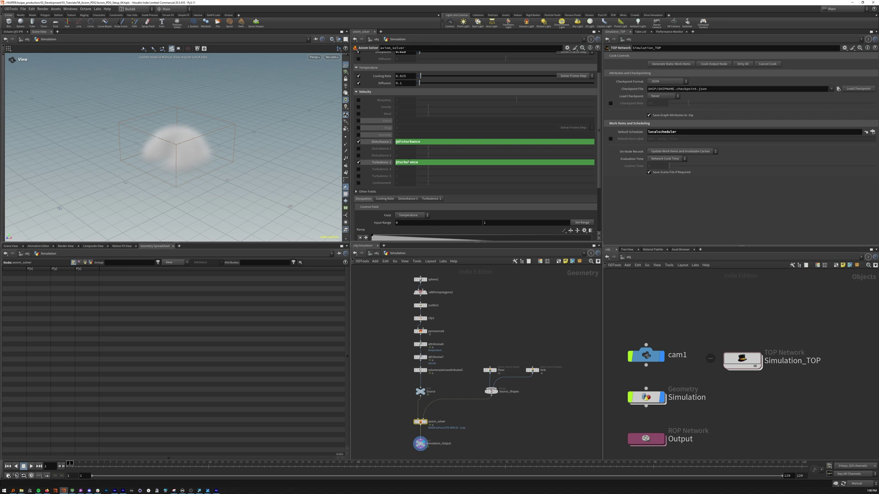
# In Simulation_TOP, inspect the Turbulence and disturbance wedges, then cook the disturbance wedge
pyautogui.doubleClick(741, 359)
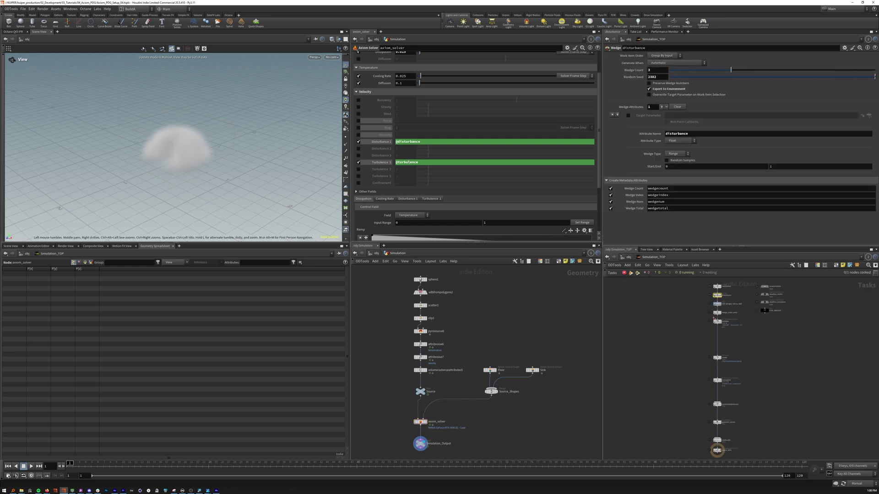
pyautogui.scroll(5, 731, 289)
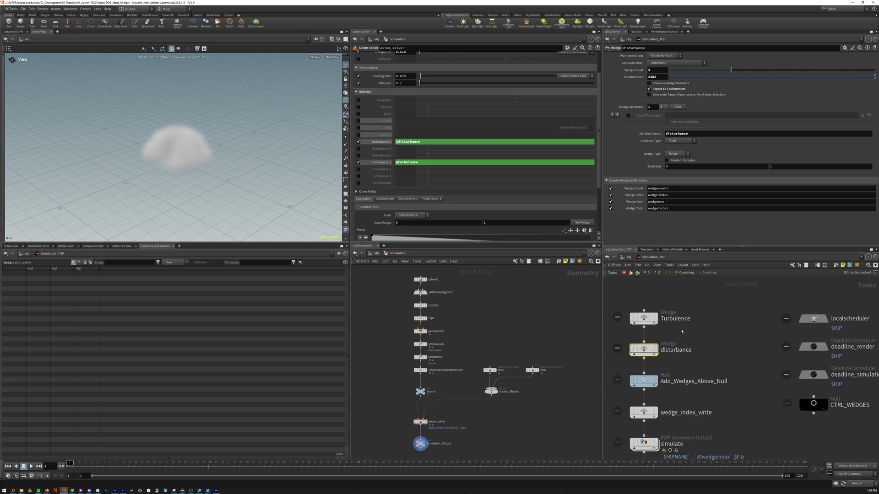
pyautogui.scroll(-1, 680, 327)
pyautogui.click(656, 319)
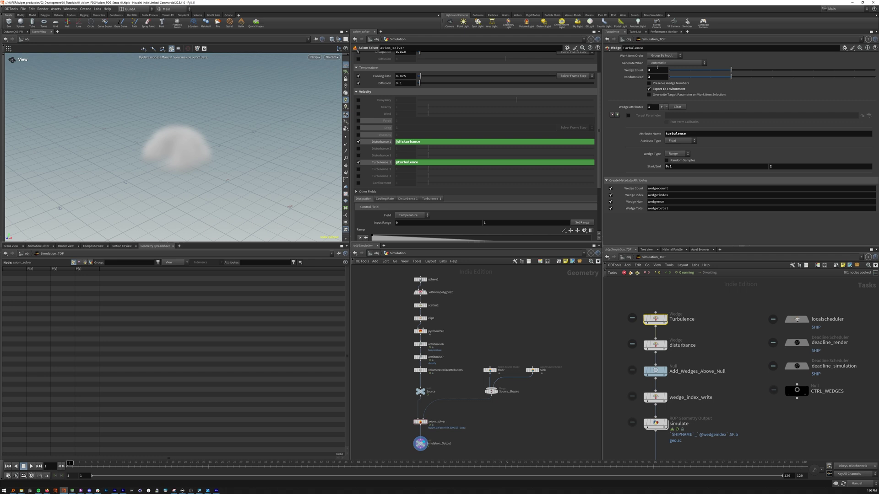
pyautogui.click(656, 345)
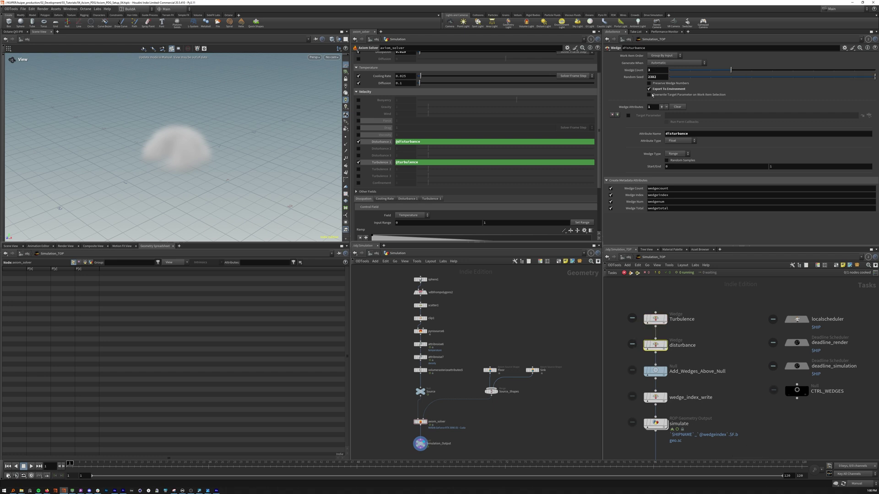
pyautogui.rightClick(657, 345)
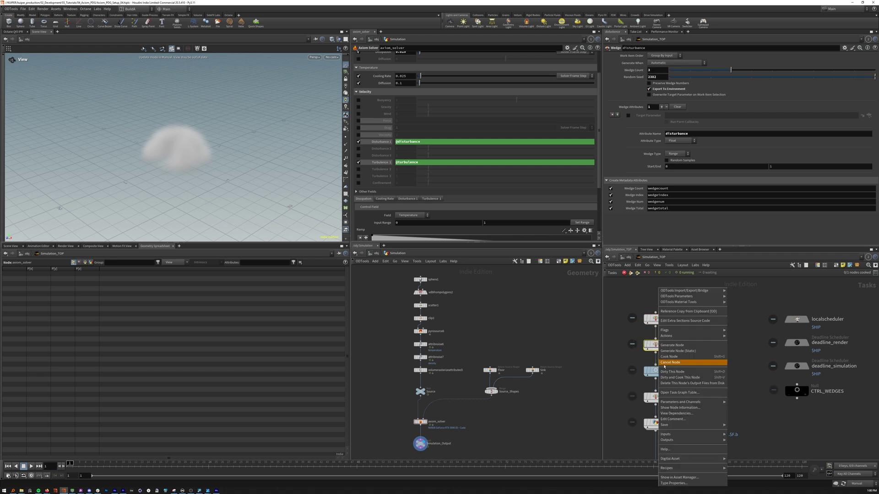
pyautogui.click(679, 377)
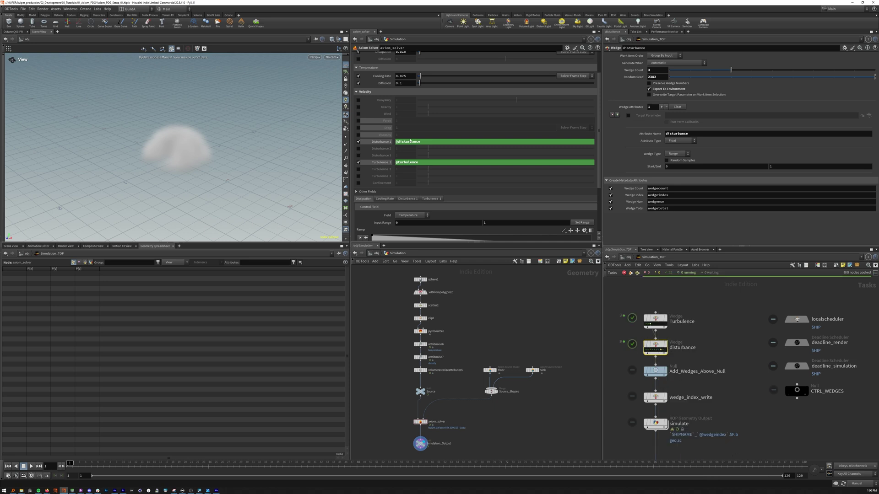
# Preview several work items' disturbance and turbulence values, ending on the Turbulence wedge (0.1 to 2)
pyautogui.click(382, 142)
pyautogui.click(381, 162)
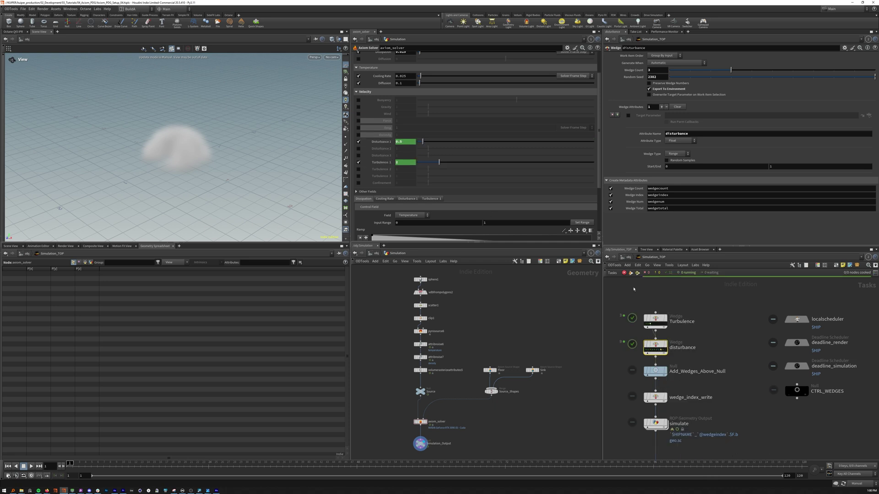
pyautogui.click(655, 351)
pyautogui.click(659, 351)
pyautogui.click(662, 351)
pyautogui.click(657, 351)
pyautogui.click(655, 320)
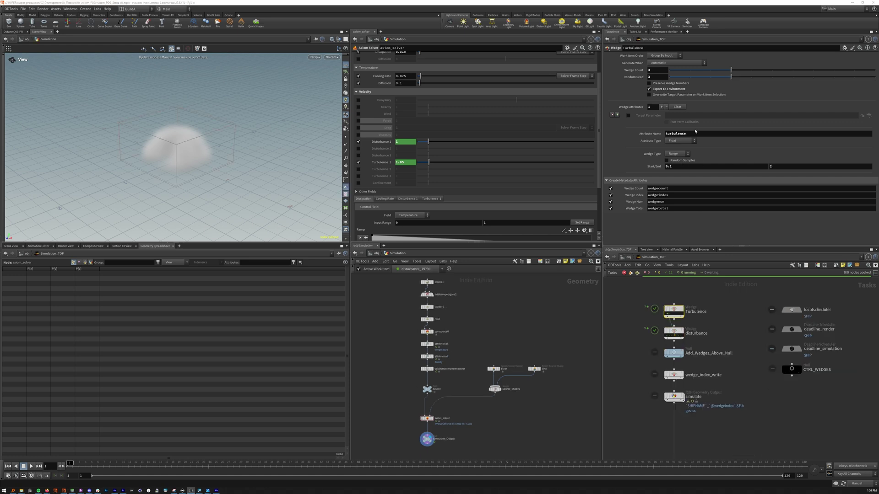
# Review the simulate node's cache output path and the render fetch node's settings
pyautogui.moveTo(782, 376); pyautogui.dragTo(731, 341, button='middle')
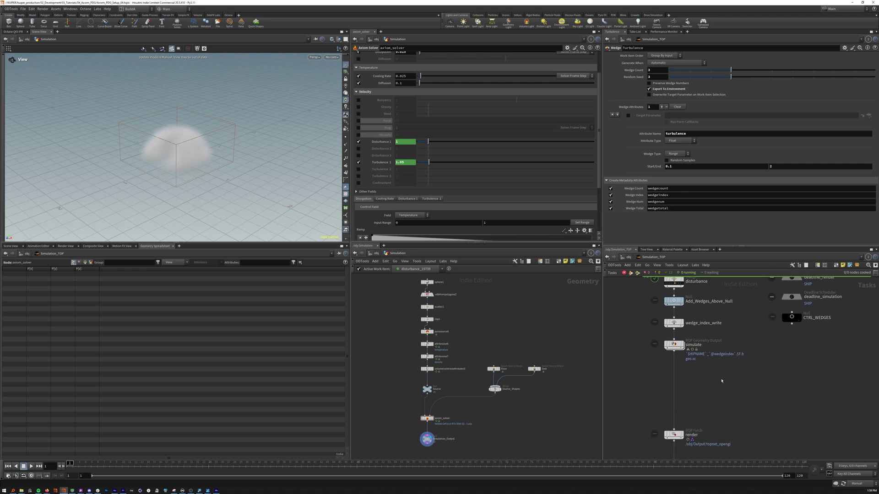
pyautogui.click(673, 345)
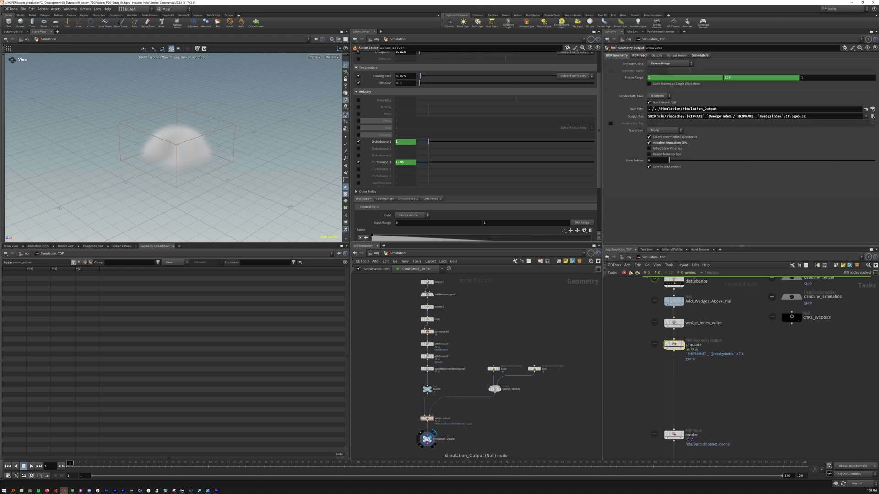
pyautogui.click(813, 117)
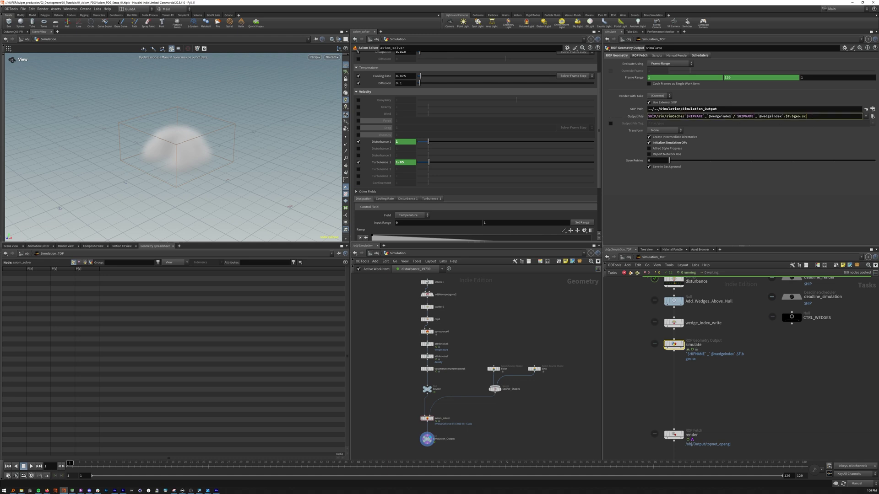
pyautogui.moveTo(725, 420); pyautogui.dragTo(724, 341, button='middle')
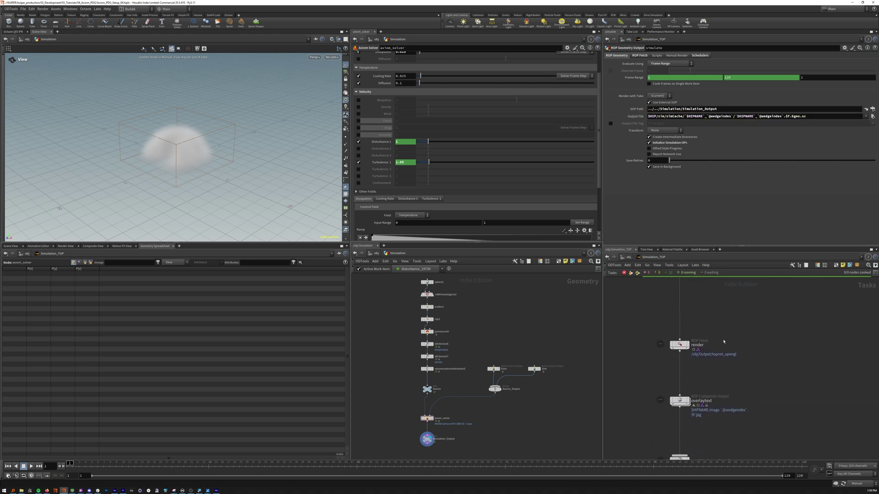
pyautogui.click(679, 344)
# Go to object level, enter the Output network and show the overlaytext node's overlay script
pyautogui.click(376, 254)
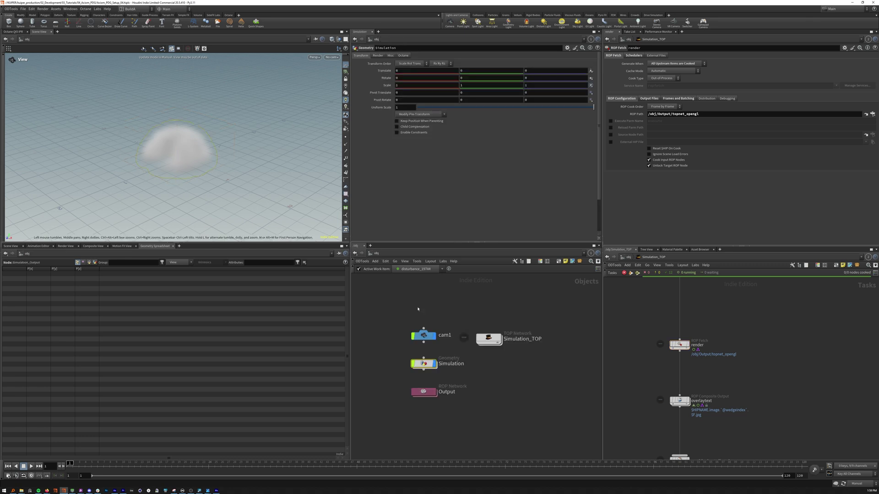
pyautogui.doubleClick(433, 393)
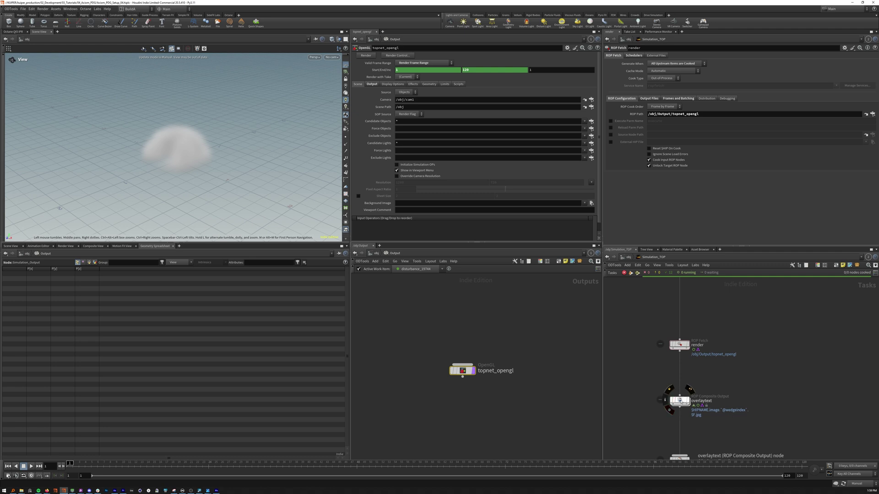
pyautogui.click(678, 401)
pyautogui.moveTo(677, 407); pyautogui.dragTo(662, 344, button='middle')
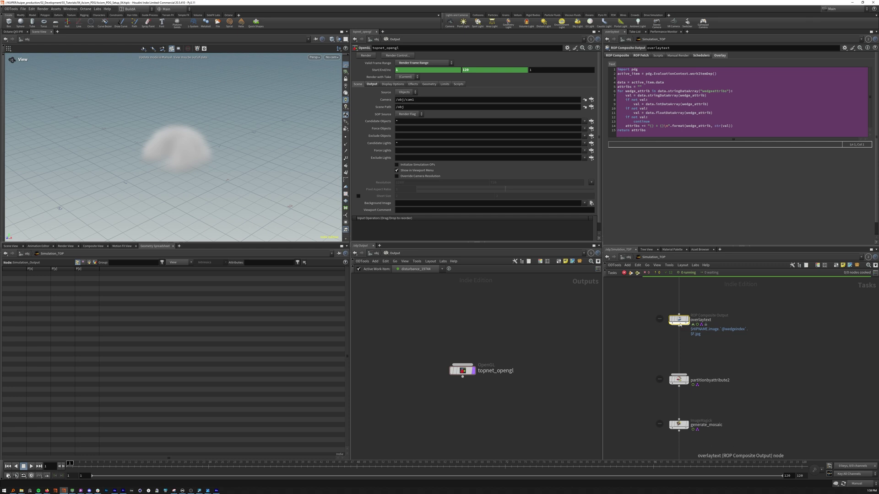
# Move past generate_mosaic and waitforall2 to export_MP4's 24 fps MP4 settings in $HIP/sim/
pyautogui.scroll(-3, 664, 355)
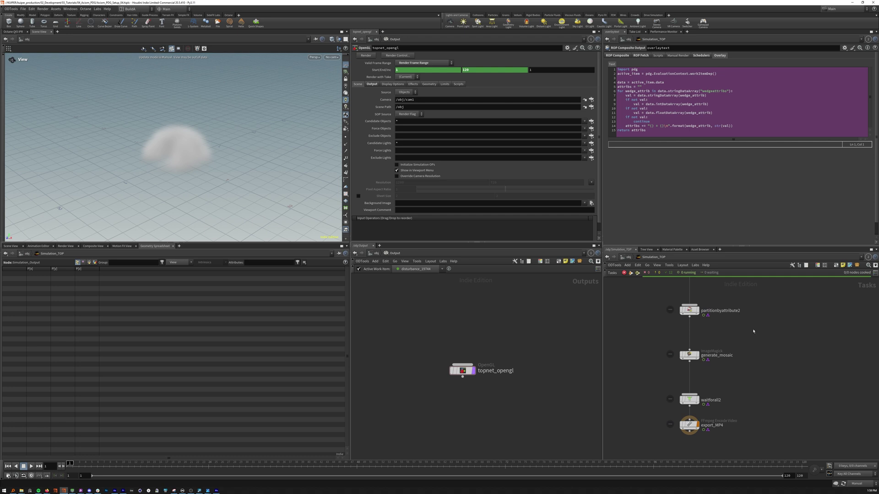
pyautogui.scroll(-1, 727, 351)
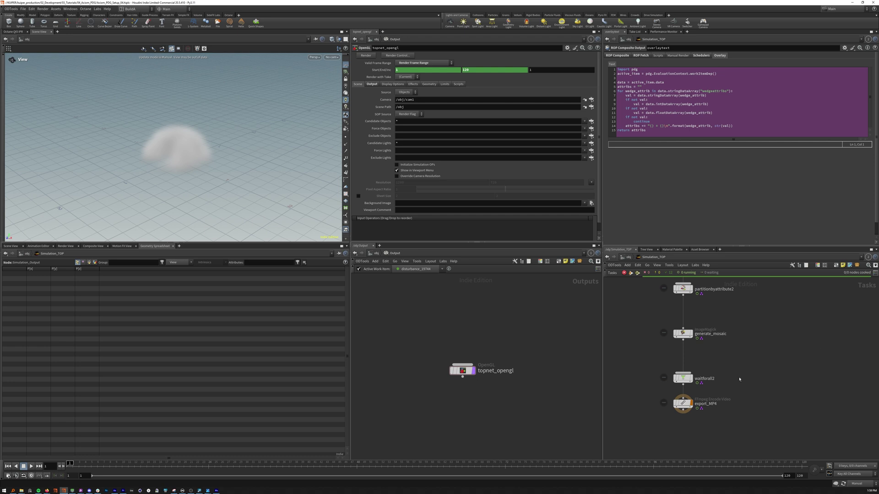
pyautogui.moveTo(682, 378)
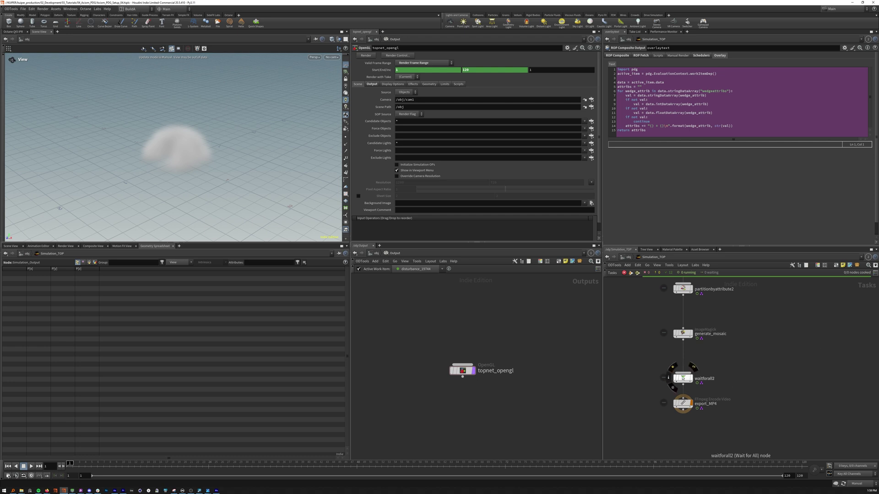
pyautogui.click(687, 404)
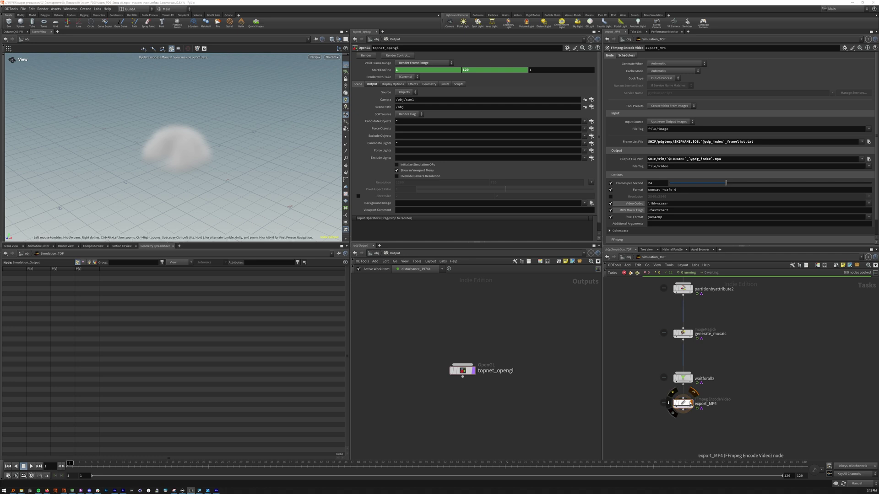
# Dirty and cook wedge_index_write, then inspect the CTRL_WEDGES null's work-item Python snippet
pyautogui.scroll(-5, 745, 397)
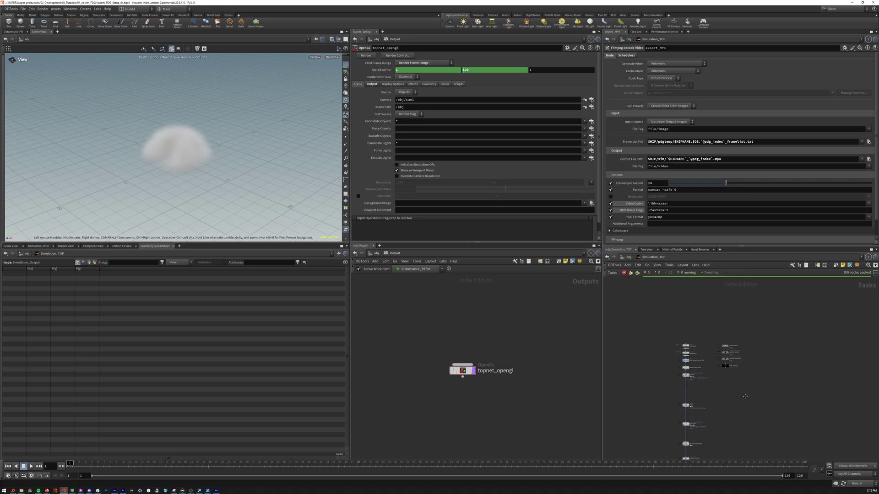
pyautogui.scroll(4, 712, 367)
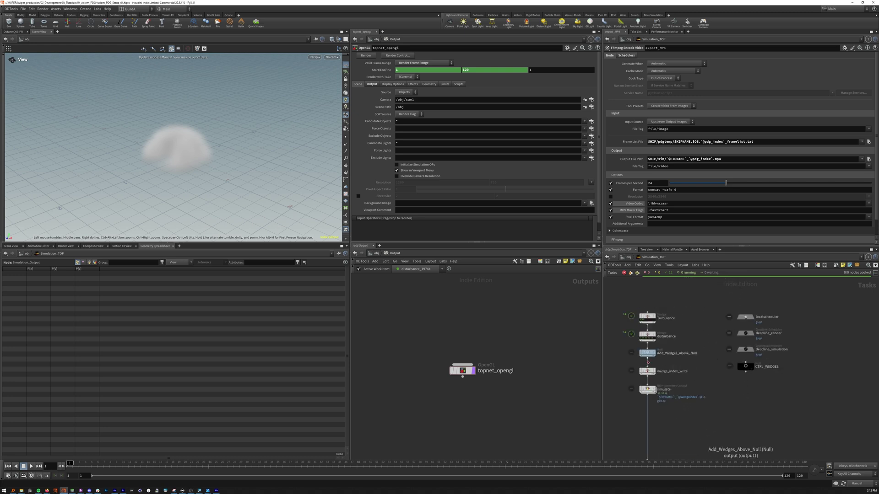
pyautogui.click(647, 371)
pyautogui.scroll(2, 648, 371)
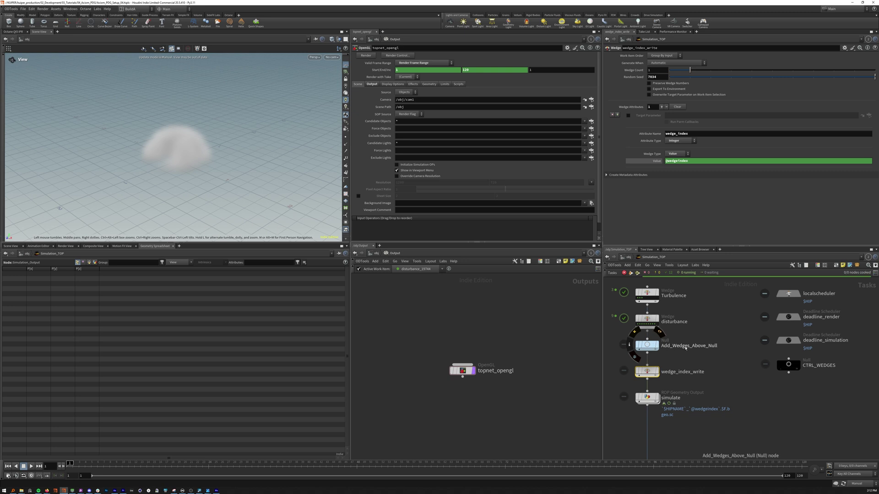
pyautogui.moveTo(647, 368); pyautogui.dragTo(647, 383, button='middle')
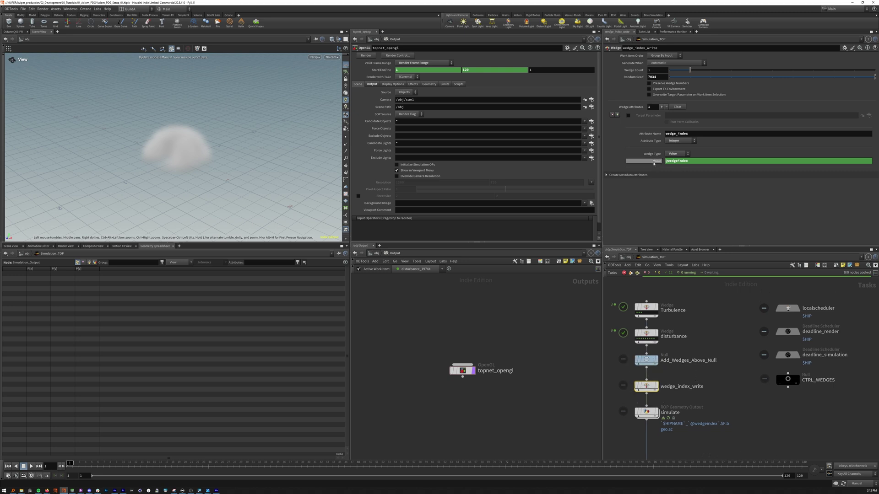
pyautogui.rightClick(647, 386)
pyautogui.click(673, 377)
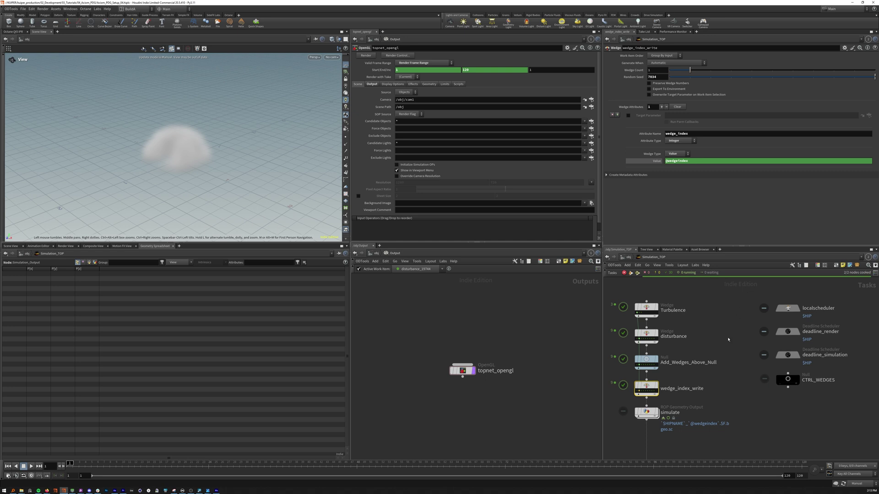
pyautogui.moveTo(728, 339); pyautogui.dragTo(734, 327, button='middle')
pyautogui.click(793, 367)
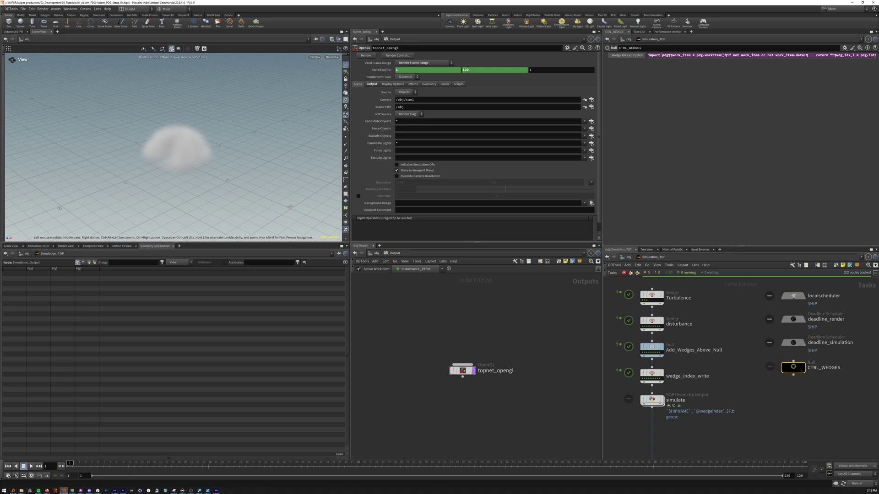
# Examine the wedge index part of the CTRL_WEDGES Python expression
pyautogui.click(662, 55)
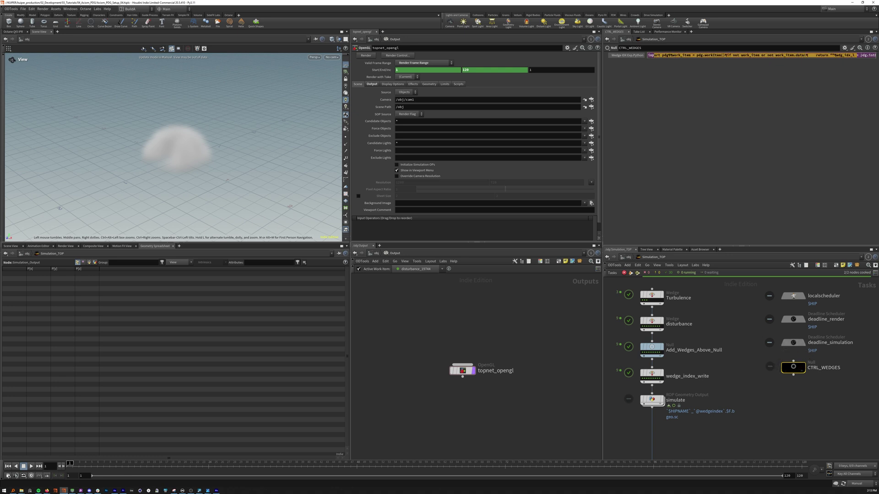
pyautogui.click(845, 55)
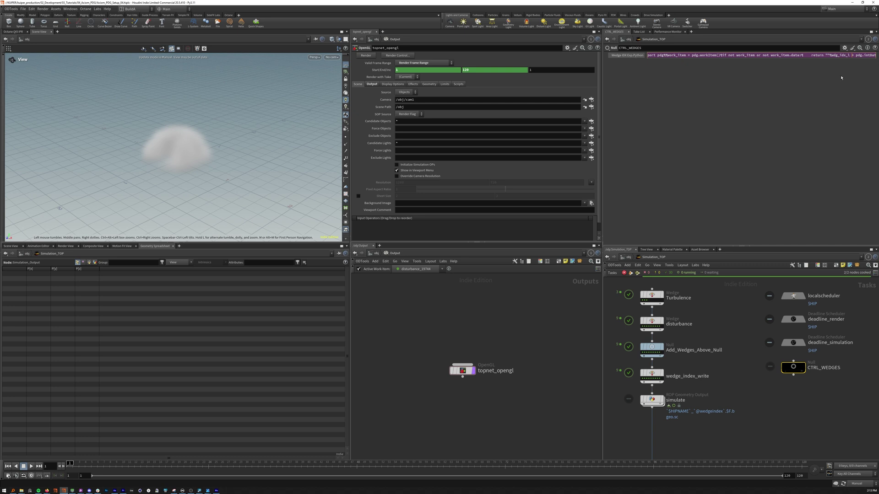
pyautogui.scroll(-8, 809, 363)
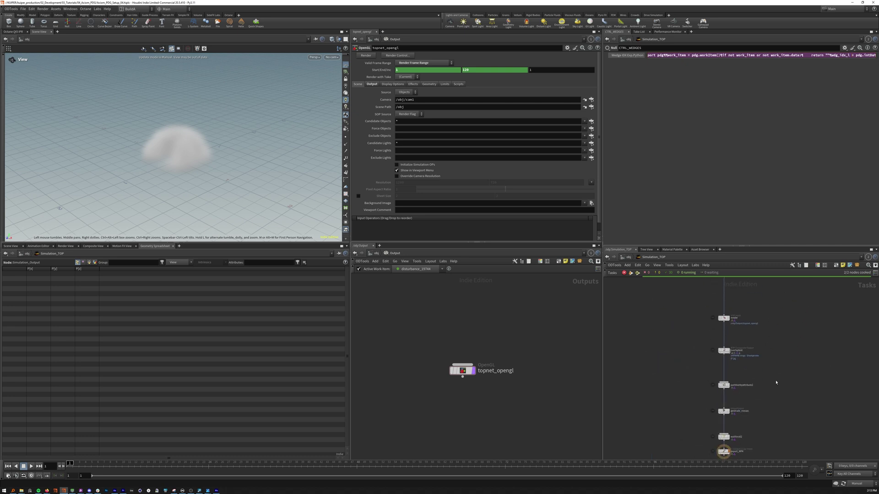
# Review overlaytext's Overlay Python lines 9 and 14 that build each wedge label
pyautogui.click(713, 344)
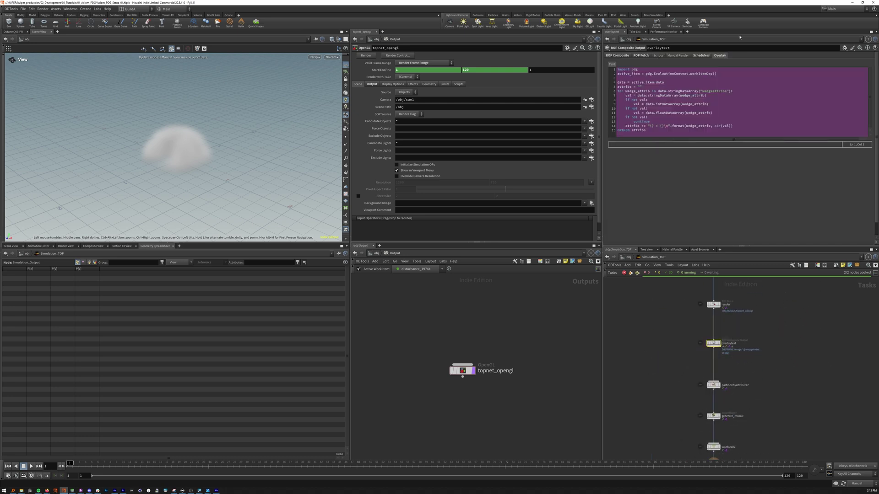
pyautogui.click(743, 104)
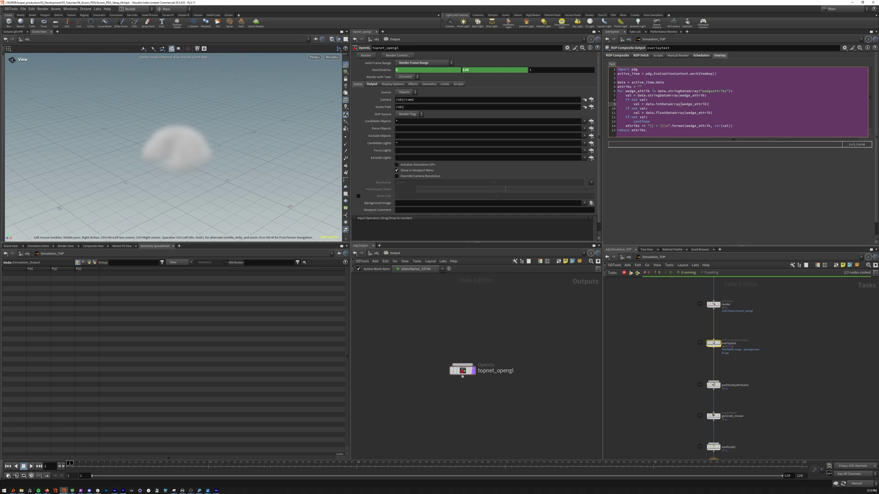
pyautogui.click(743, 126)
pyautogui.scroll(4, 766, 285)
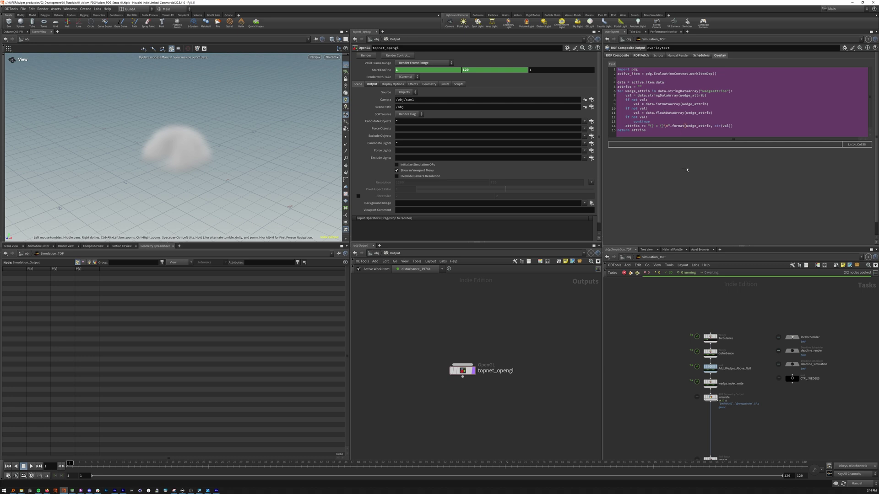
# Compare the deadline_render and deadline_simulation Job Parms, then frame the network and select simulate
pyautogui.scroll(3, 817, 373)
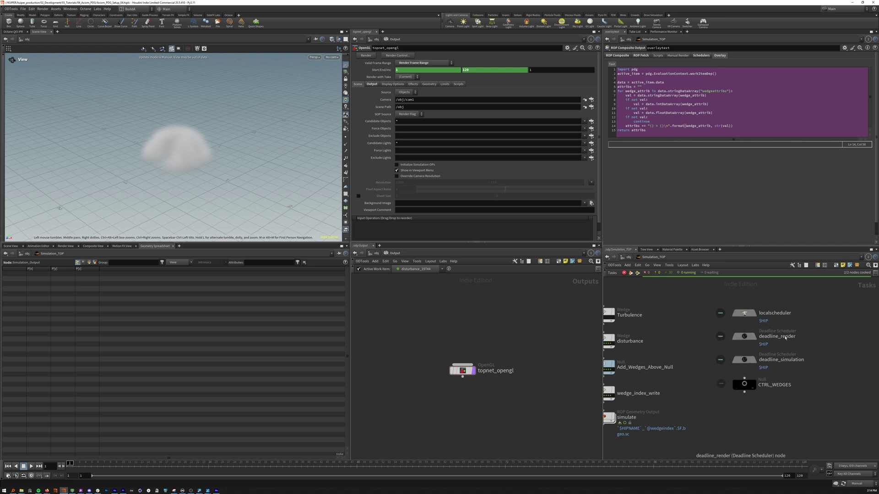
pyautogui.click(749, 340)
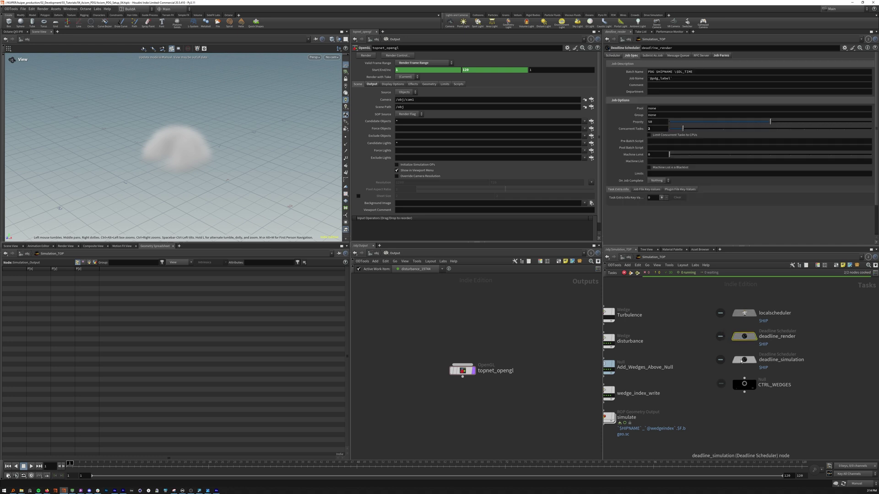
pyautogui.click(746, 360)
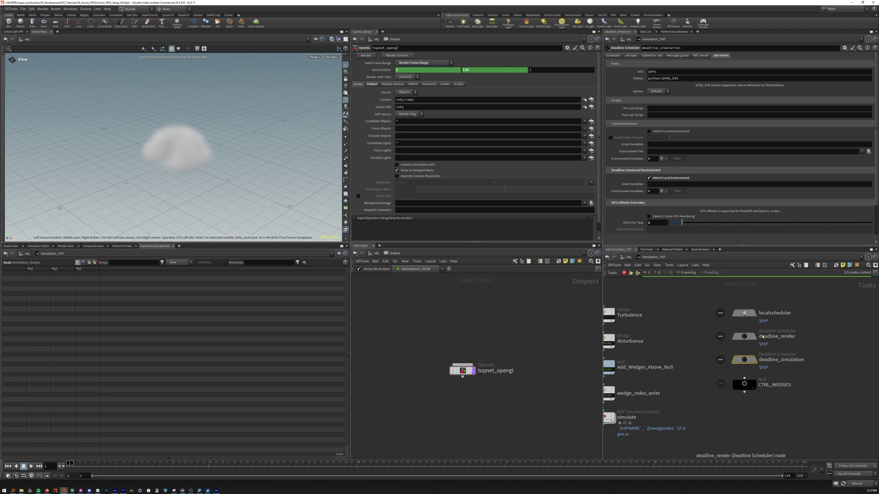
pyautogui.press('h')
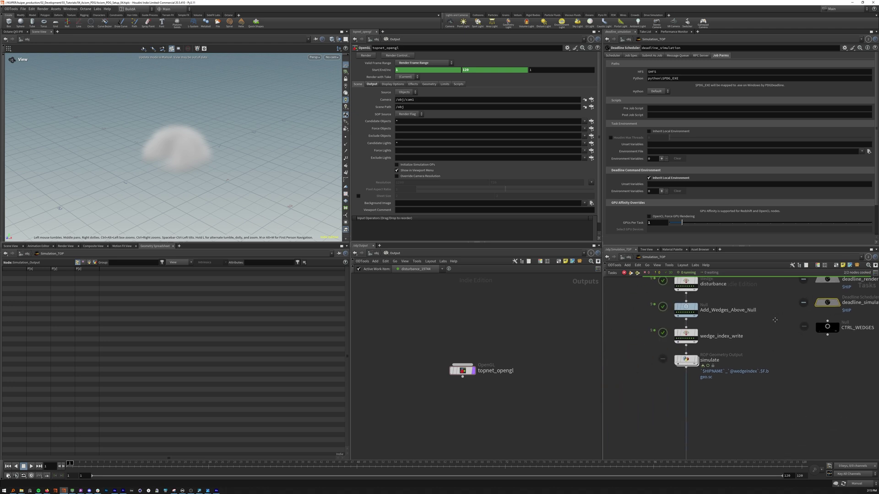
pyautogui.click(700, 333)
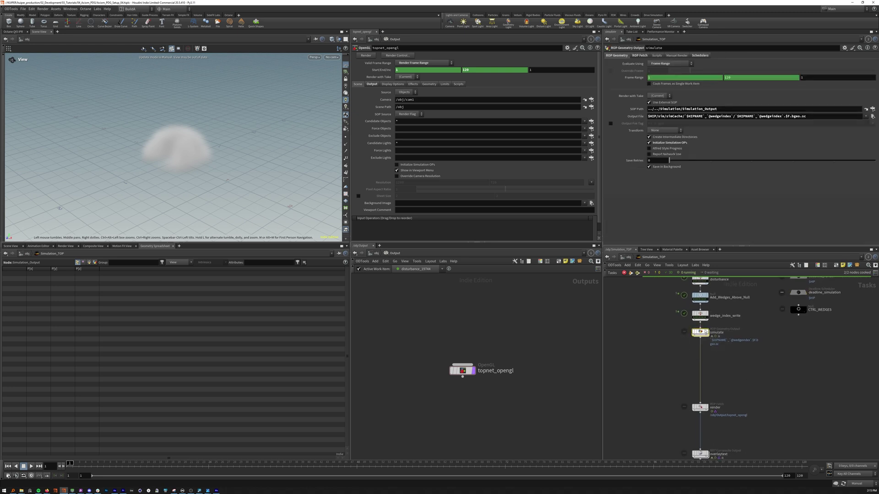
# Confirm simulate's TOP Scheduler Override is deadline_simulation, then bring up Deadline Monitor
pyautogui.click(697, 57)
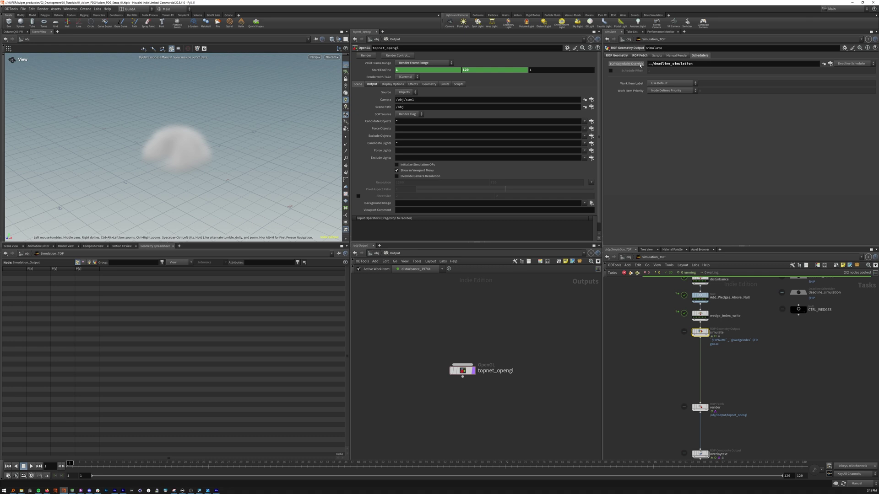
pyautogui.moveTo(772, 348); pyautogui.dragTo(765, 387, button='middle')
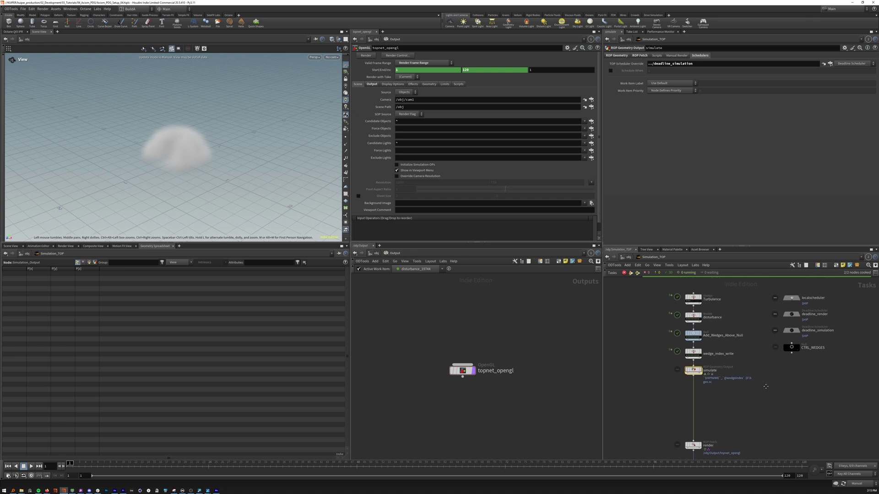
pyautogui.scroll(-2, 760, 394)
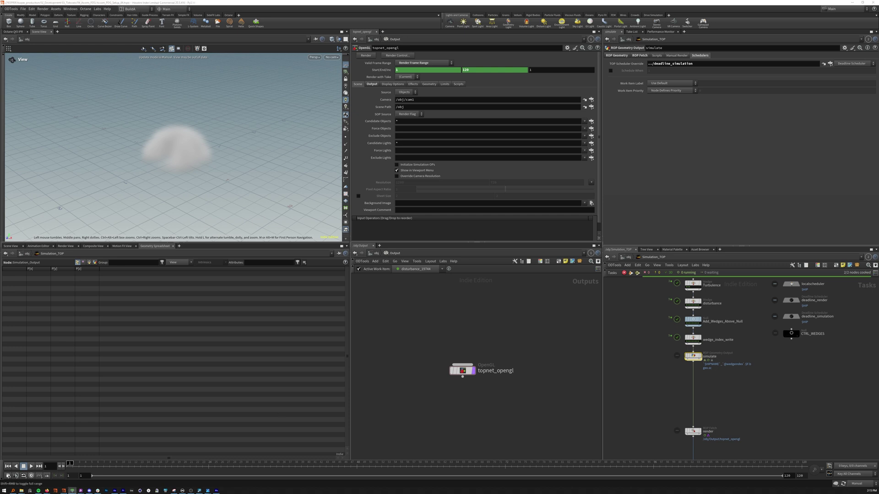
pyautogui.click(72, 490)
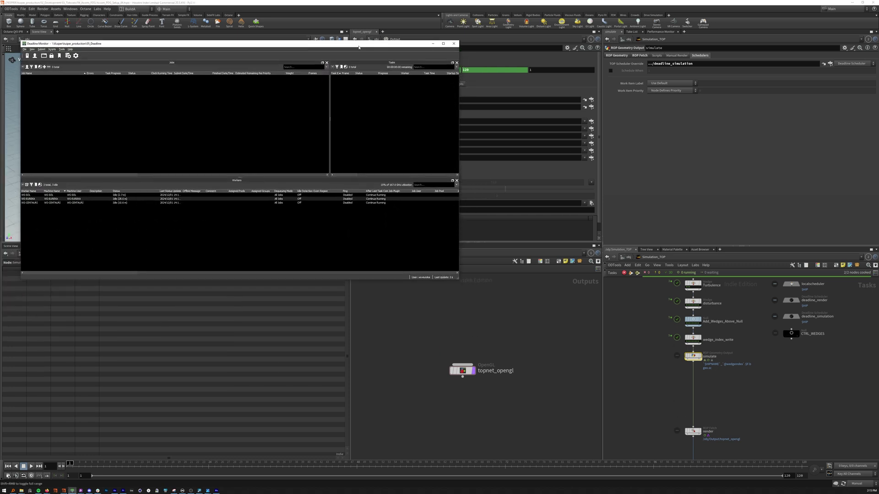
# Dirty and cook simulate, then watch the busy worker run its wedge jobs in Deadline Monitor
pyautogui.moveTo(455, 275); pyautogui.dragTo(346, 304)
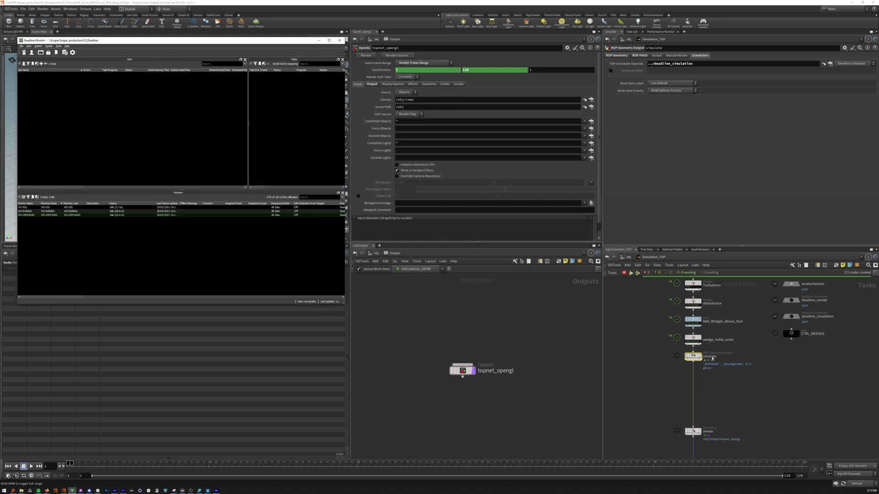
pyautogui.scroll(2, 716, 364)
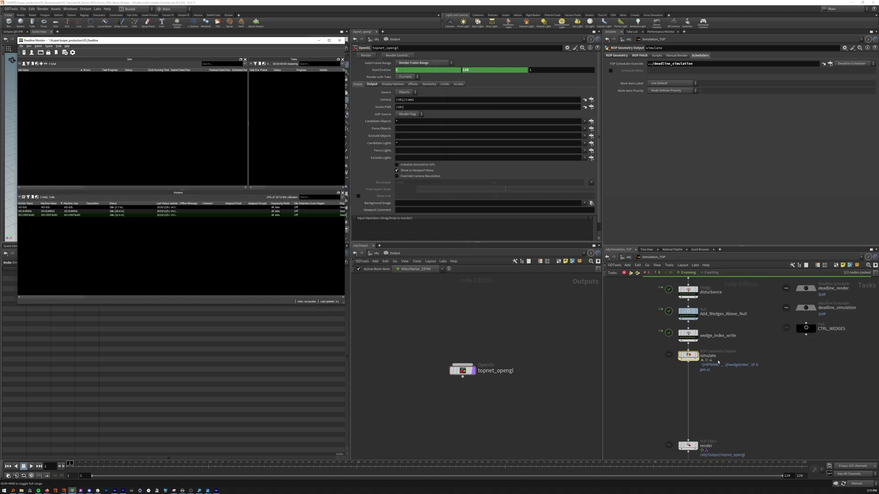
pyautogui.rightClick(689, 355)
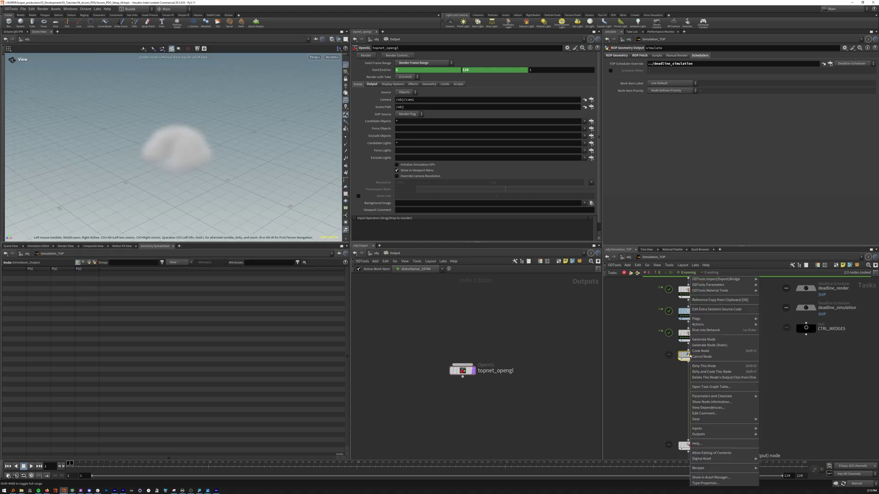
pyautogui.click(723, 372)
pyautogui.click(72, 491)
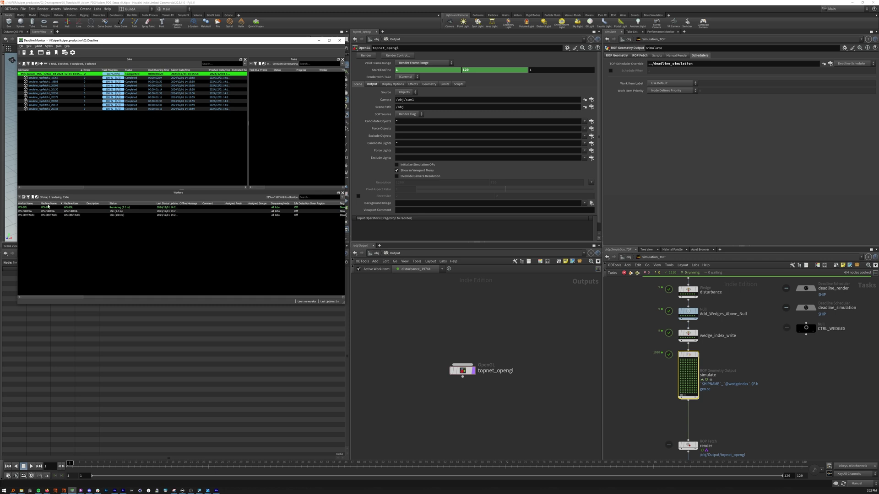
pyautogui.click(108, 208)
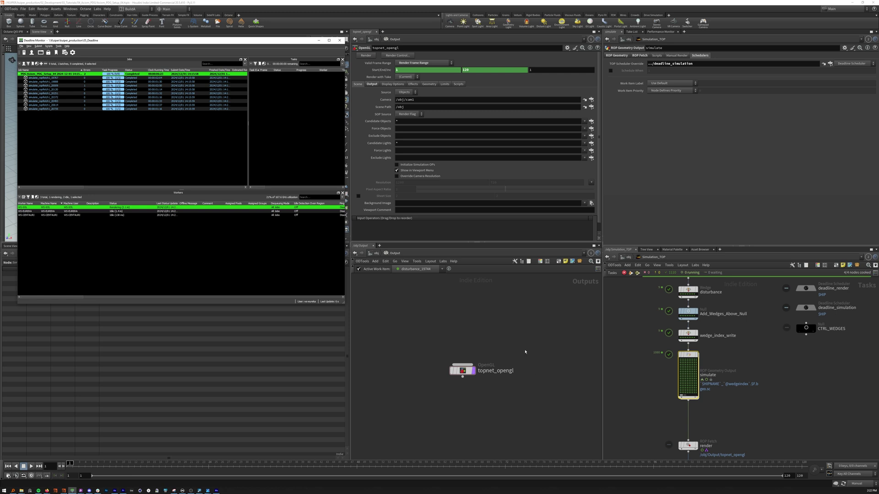
pyautogui.click(657, 438)
# Add a File node inside the Simulation geometry network beside axiom_solver
pyautogui.click(377, 254)
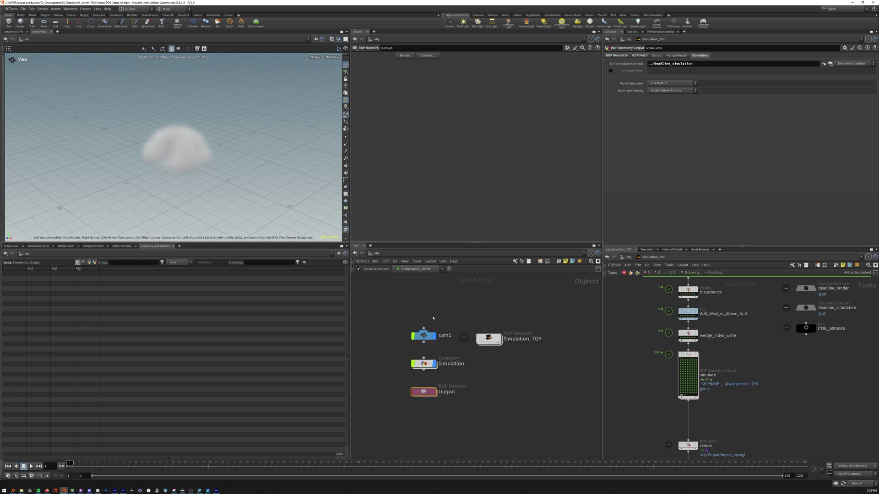
pyautogui.doubleClick(426, 363)
pyautogui.click(427, 418)
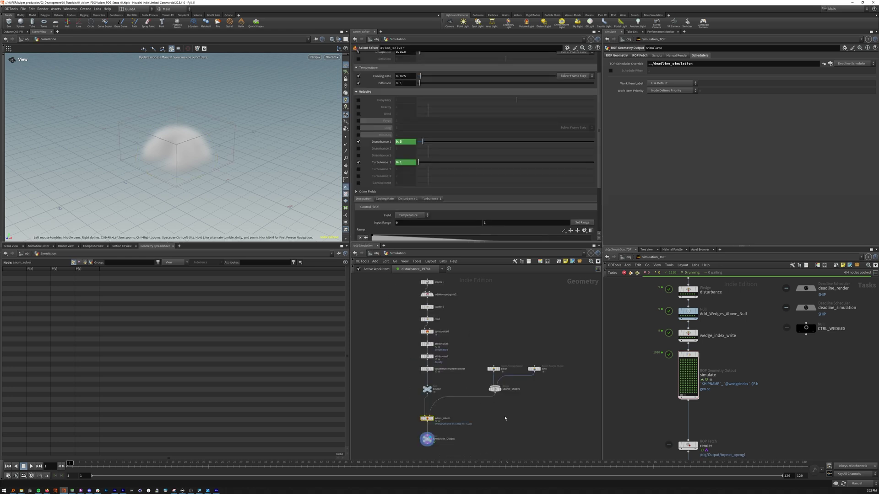
pyautogui.moveTo(426, 418); pyautogui.dragTo(451, 379, button='middle')
pyautogui.press('Tab')
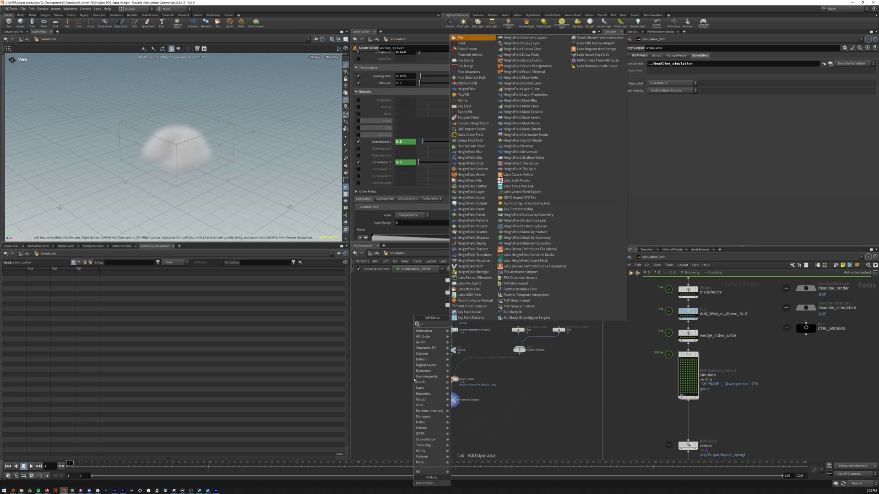
pyautogui.press('Escape')
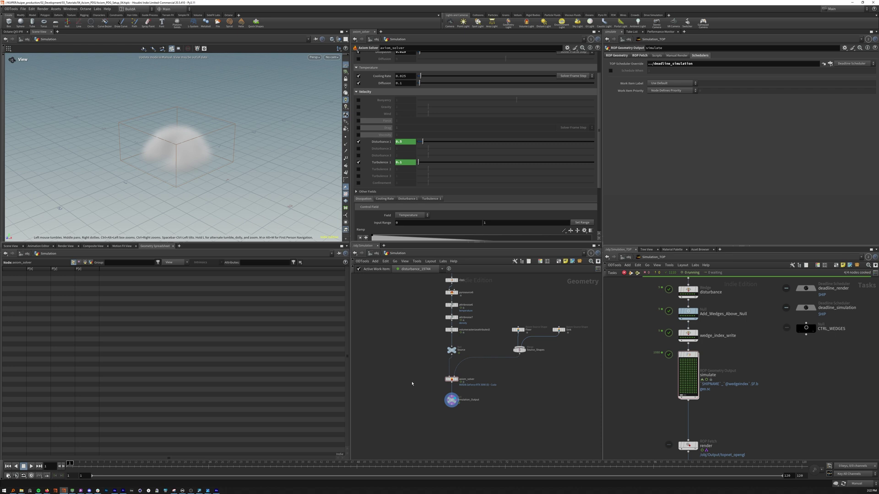
pyautogui.click(409, 374)
pyautogui.scroll(5, 405, 377)
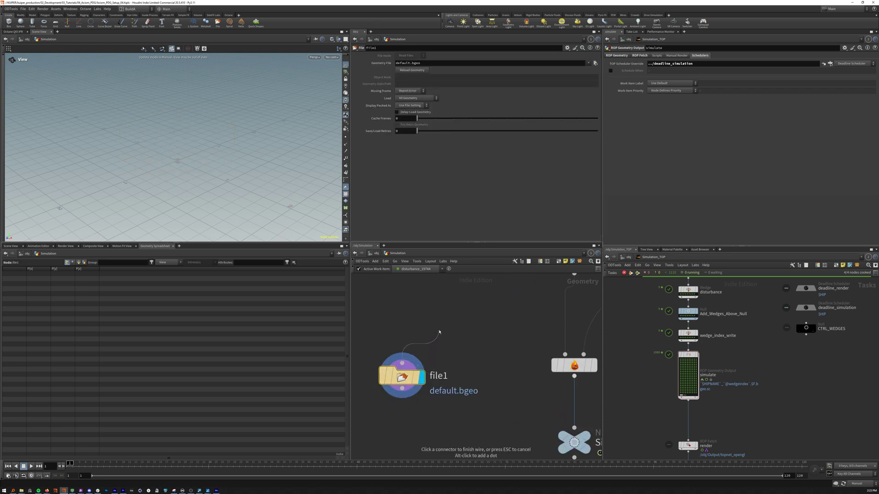
# Link file1's Geometry File to the simulate node's Output File path
pyautogui.click(733, 389)
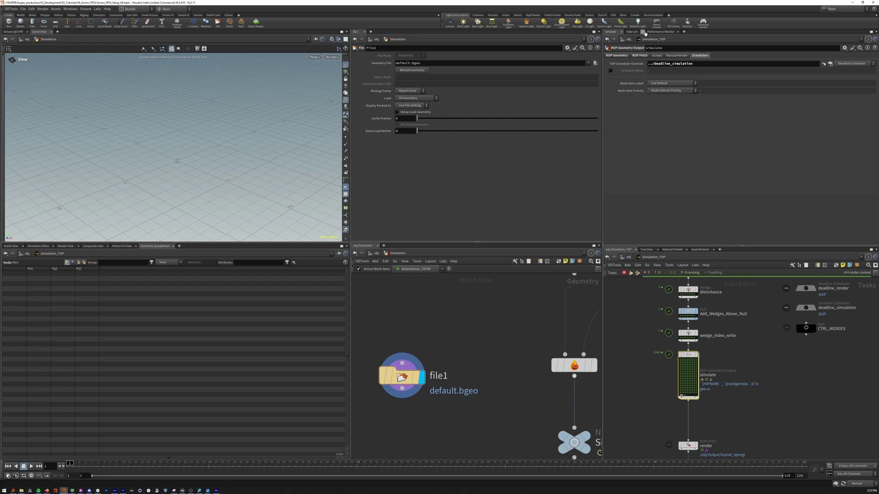
pyautogui.click(616, 56)
pyautogui.rightClick(631, 118)
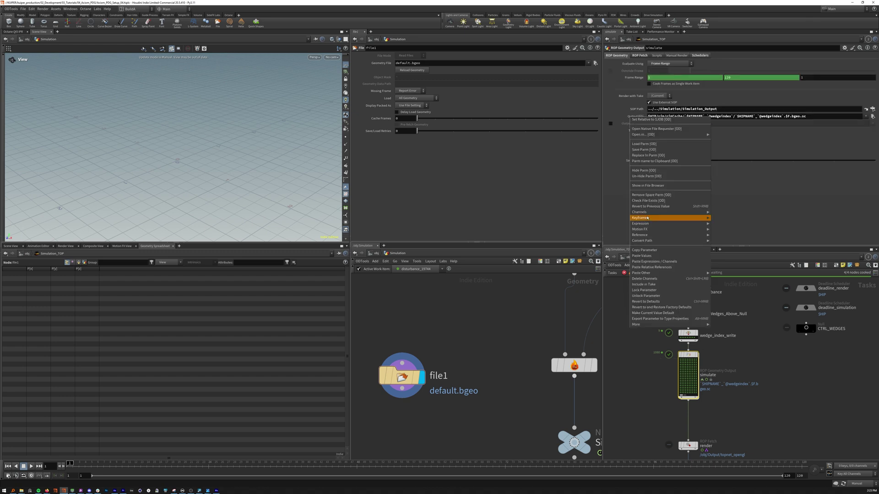
pyautogui.click(650, 245)
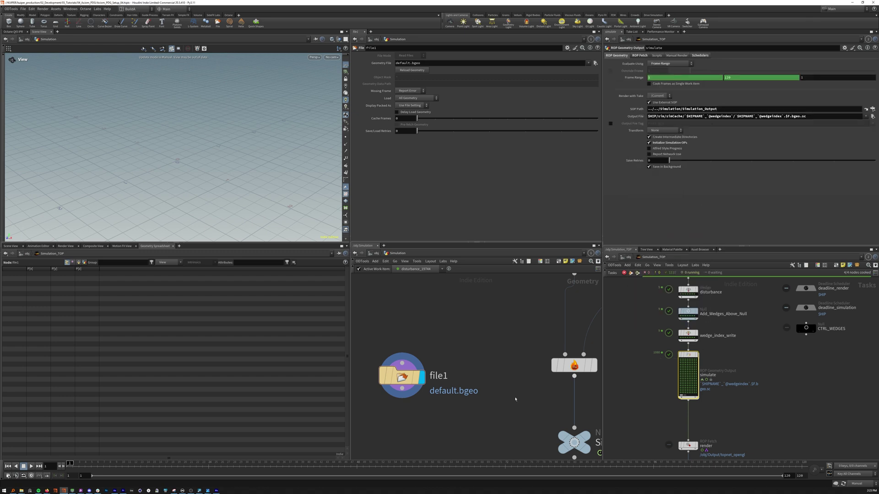
pyautogui.rightClick(384, 63)
pyautogui.click(410, 205)
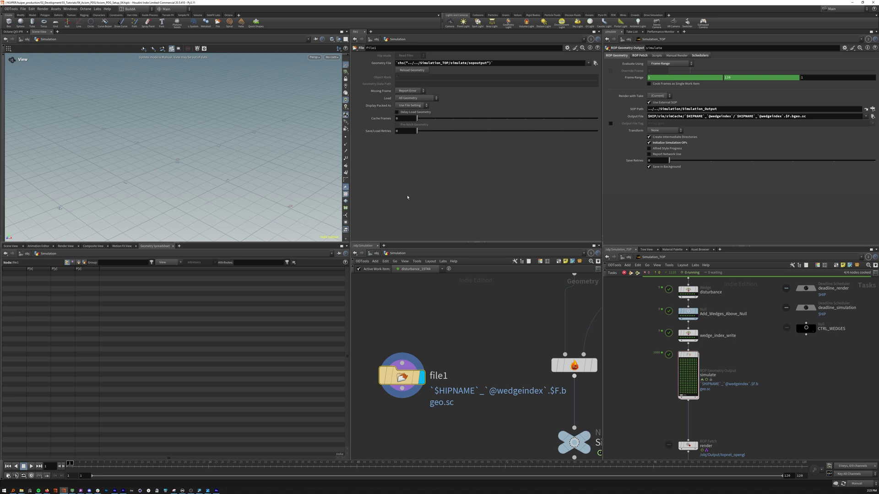
# Switch the update mode to Auto Update and advance the timeline to frame 47
pyautogui.scroll(-2, 471, 410)
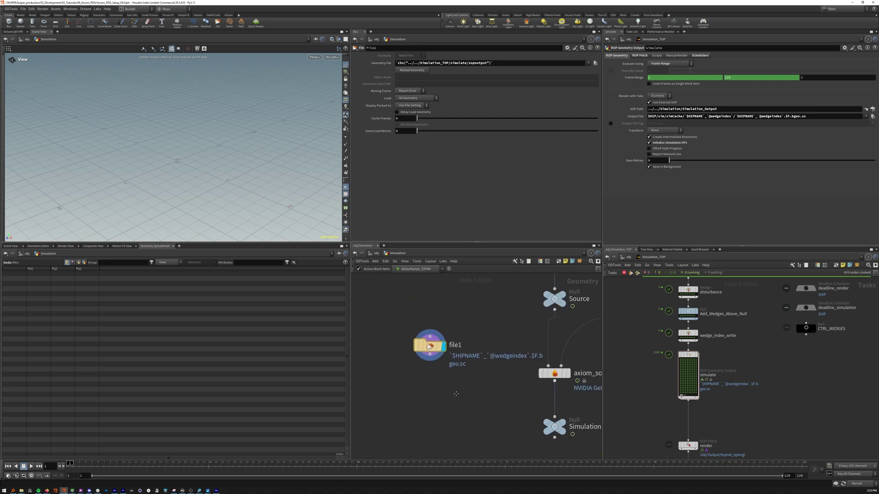
pyautogui.click(855, 484)
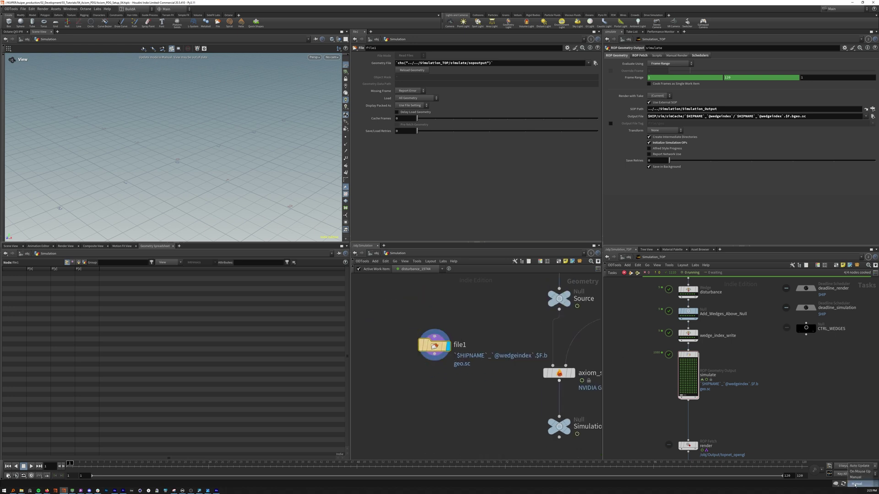
pyautogui.click(860, 466)
pyautogui.moveTo(127, 463); pyautogui.dragTo(356, 462)
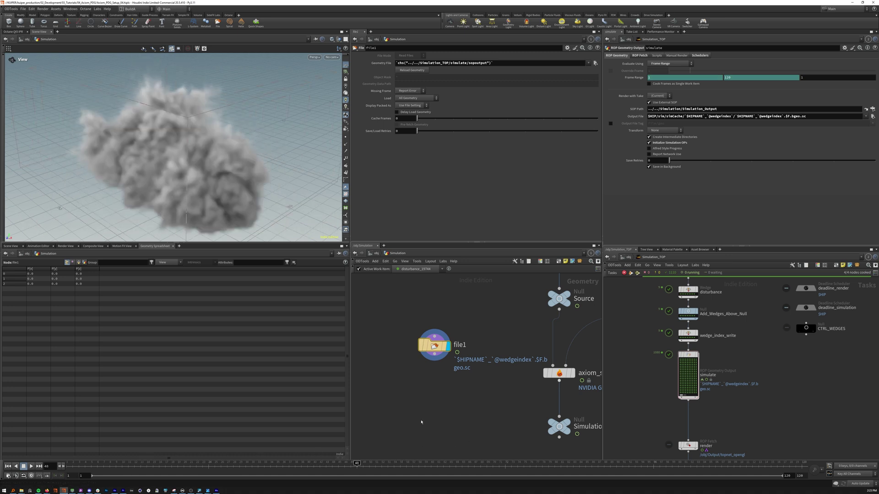
pyautogui.click(687, 334)
pyautogui.press('f')
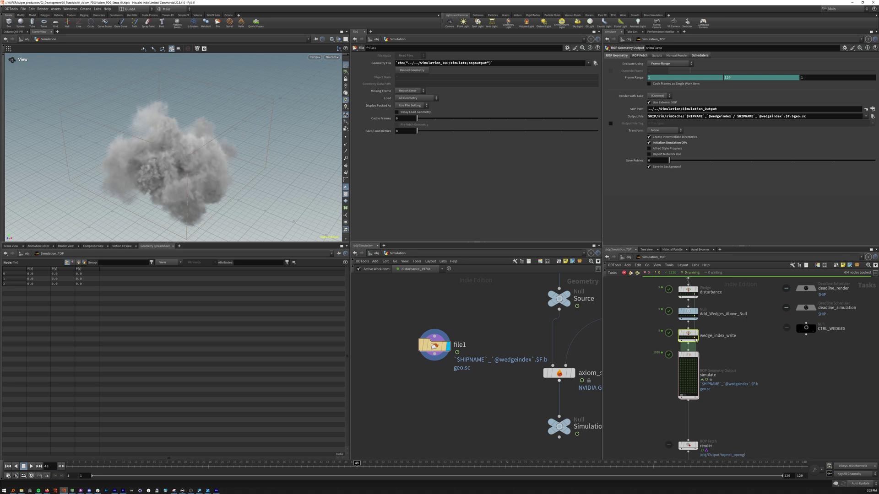
pyautogui.click(689, 339)
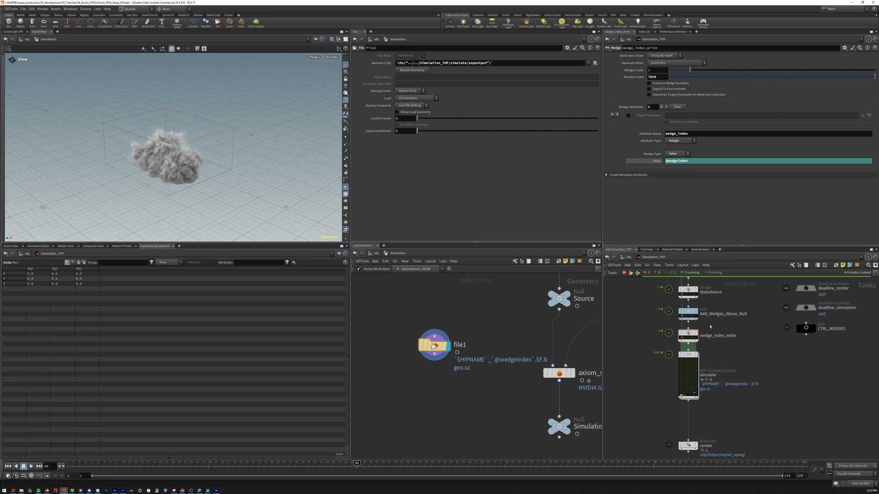
# Show the export_MP4 node's FFmpeg Encode Video settings, closing its node menu unused
pyautogui.scroll(-5, 701, 366)
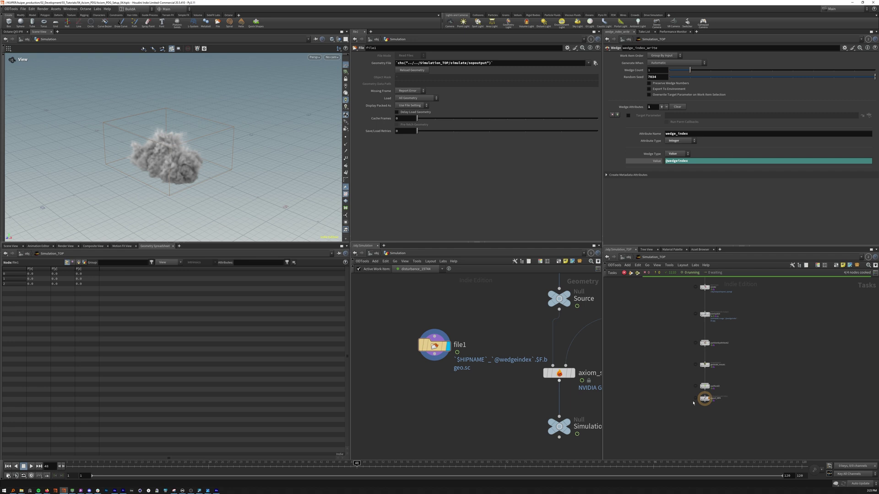
pyautogui.scroll(3, 694, 403)
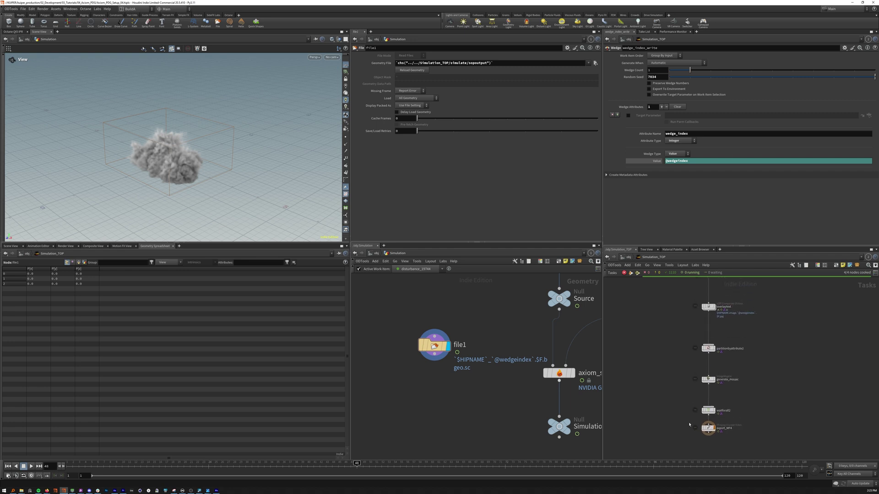
pyautogui.scroll(-2, 689, 424)
pyautogui.click(703, 428)
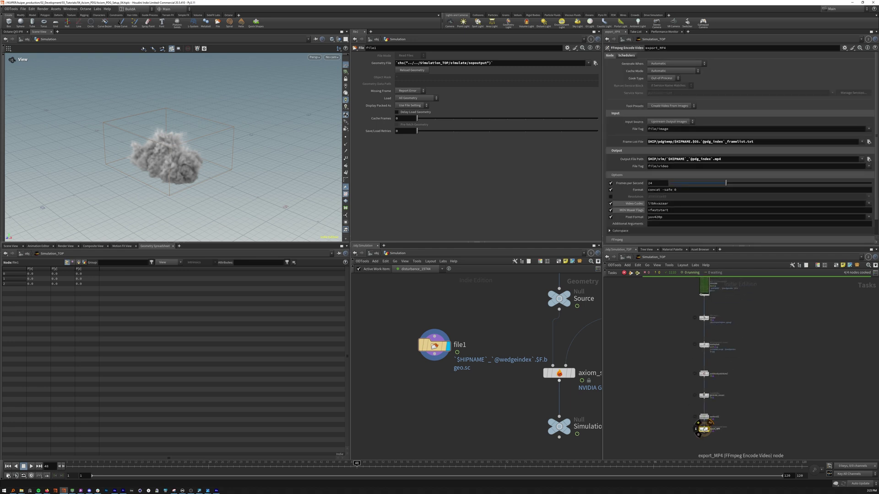
pyautogui.rightClick(703, 429)
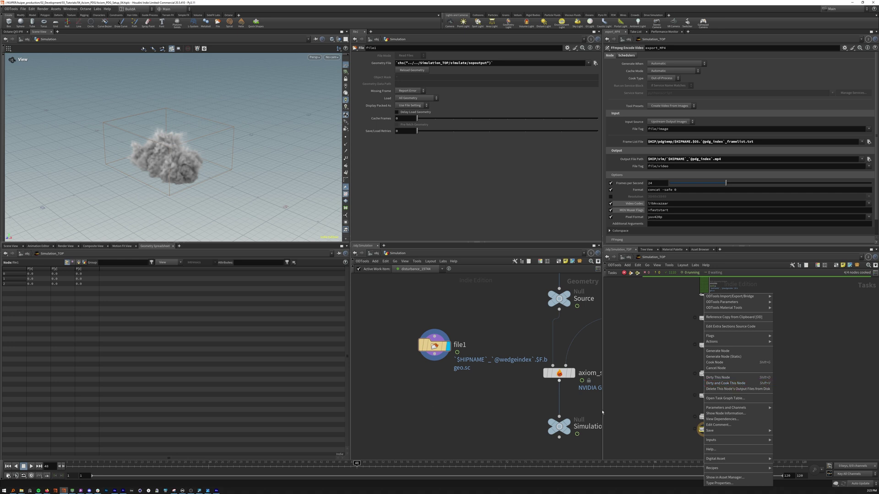
pyautogui.click(602, 412)
pyautogui.moveTo(21, 491)
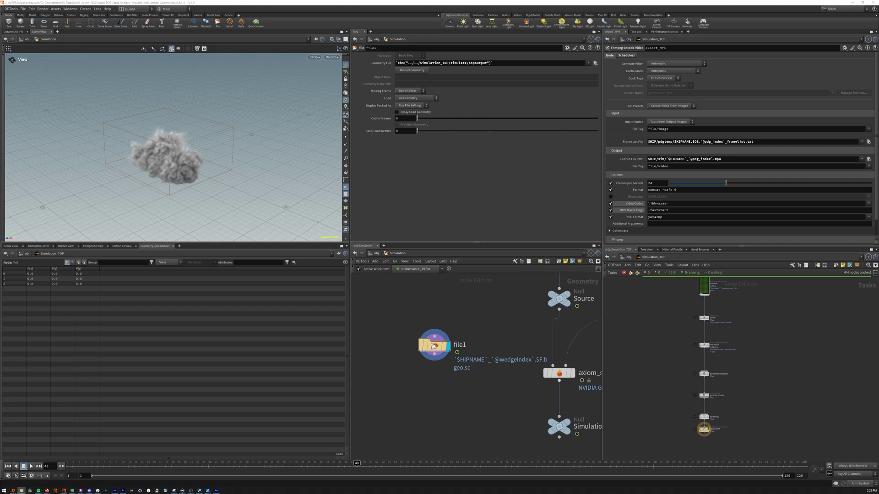
# In the sim folder, move the old MP4 into z_misc, replacing the same-named file
pyautogui.hotkey('alt', 'Up')
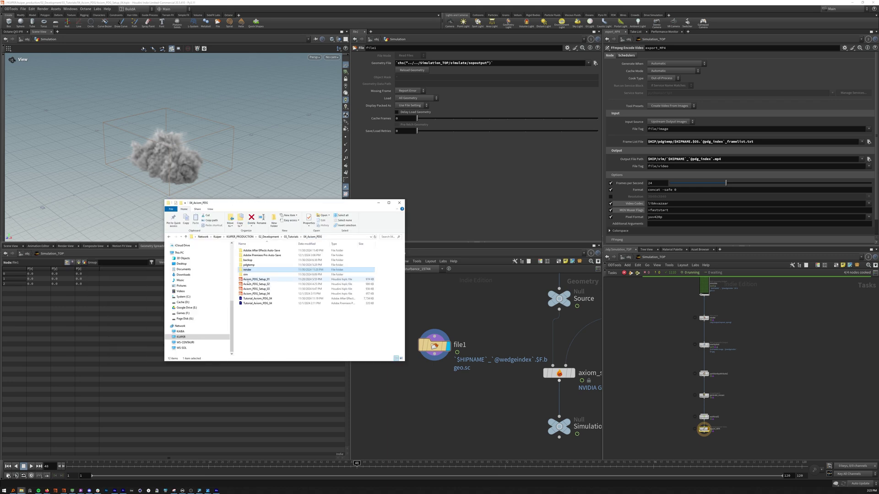
pyautogui.doubleClick(247, 275)
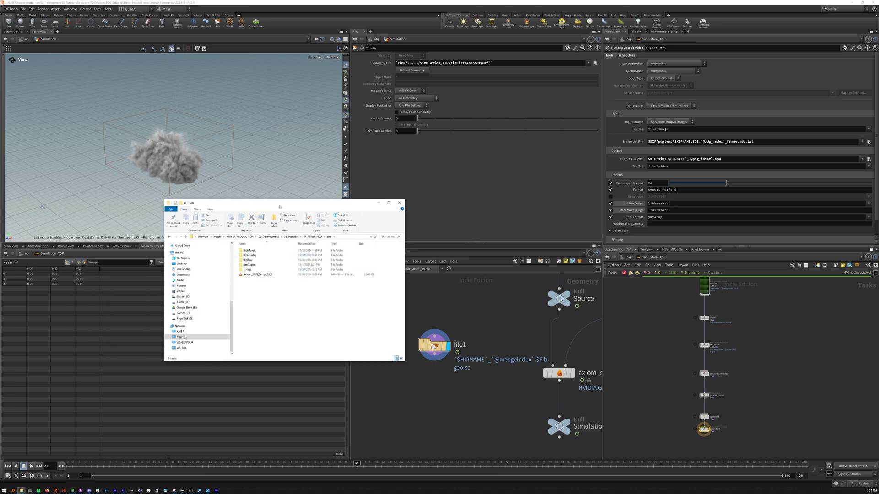
pyautogui.moveTo(285, 206); pyautogui.dragTo(355, 216)
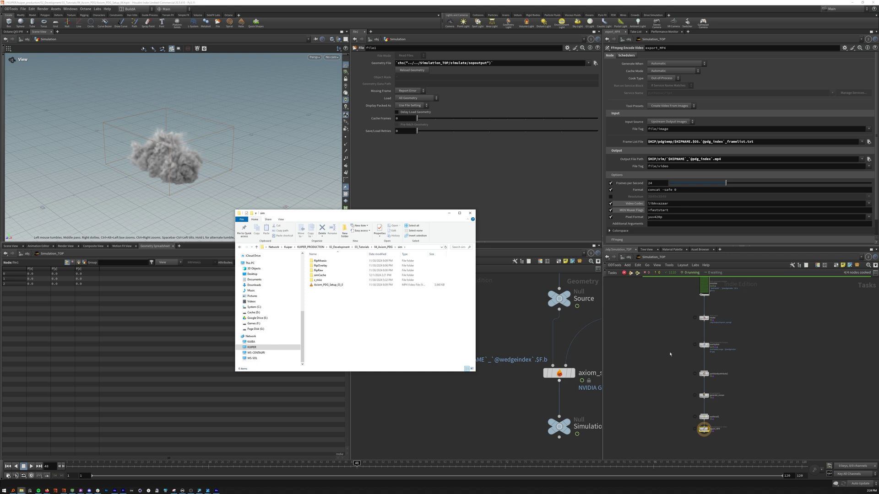
pyautogui.click(319, 261)
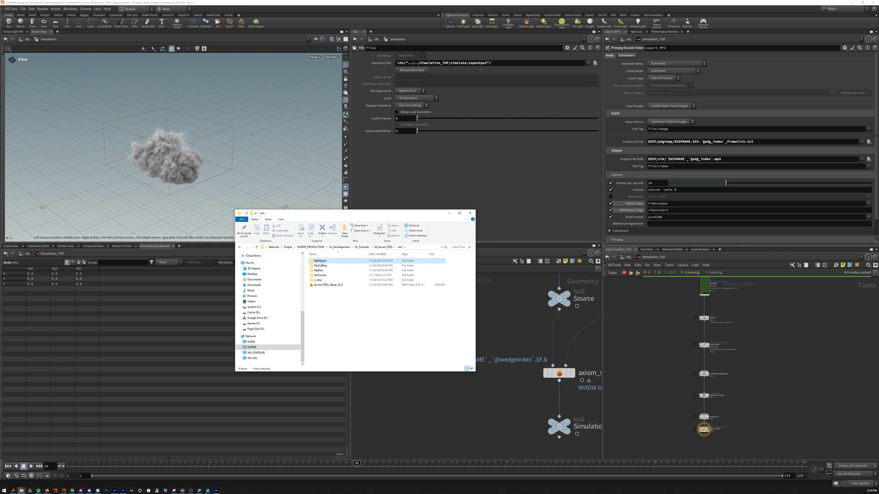
pyautogui.keyDown('shift'); pyautogui.click(319, 271); pyautogui.keyUp('shift')
pyautogui.keyDown('ctrl'); pyautogui.click(328, 285); pyautogui.keyUp('ctrl')
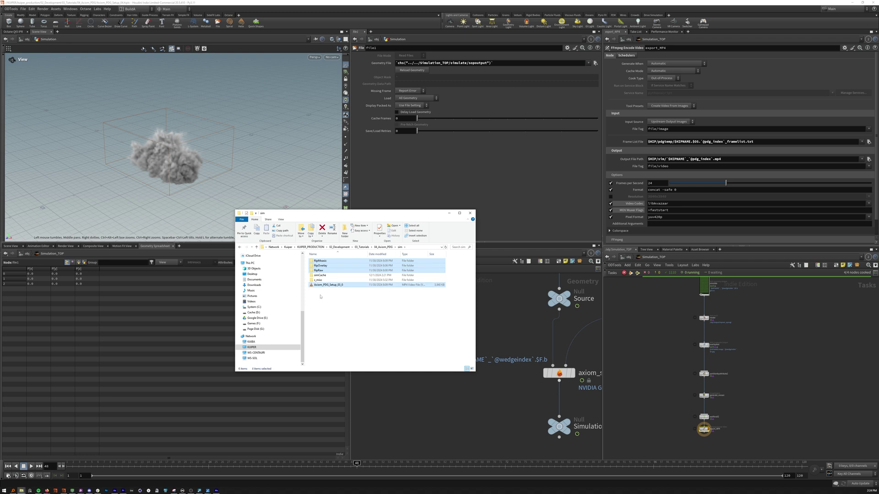
pyautogui.click(326, 284)
pyautogui.moveTo(325, 285); pyautogui.dragTo(318, 280)
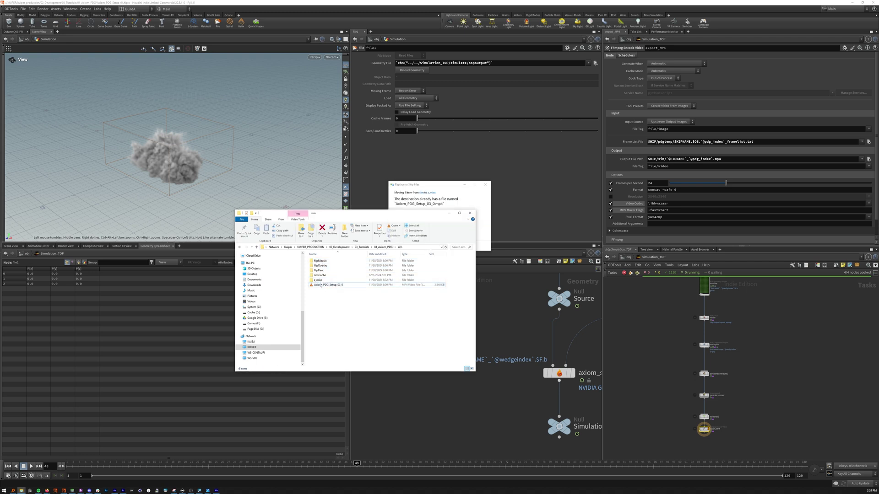
pyautogui.click(418, 209)
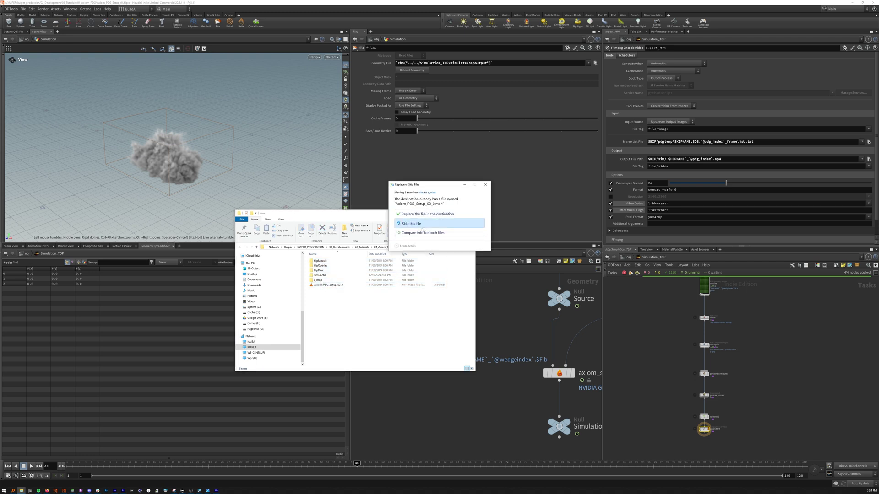
pyautogui.click(353, 296)
pyautogui.click(426, 201)
pyautogui.click(417, 220)
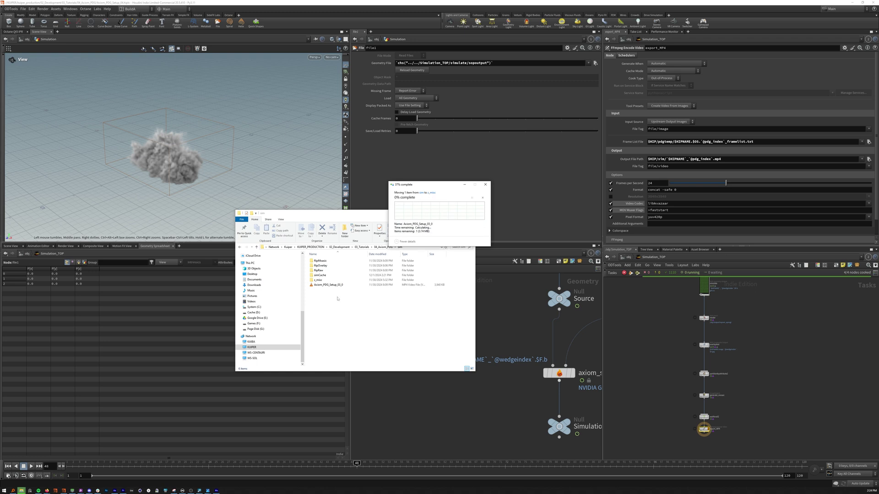
# Delete the three flip folders and the MP4, leaving only simCache and z_misc
pyautogui.click(324, 285)
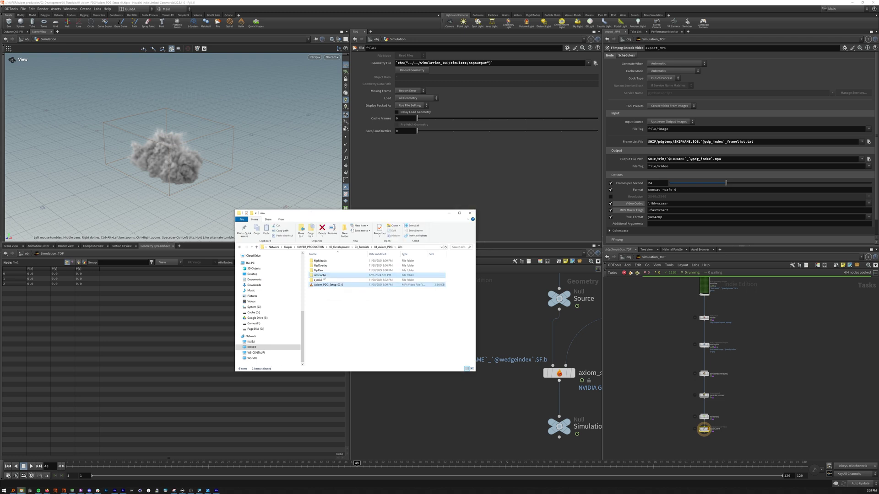
pyautogui.keyDown('ctrl'); pyautogui.click(318, 271); pyautogui.keyUp('ctrl')
pyautogui.keyDown('ctrl'); pyautogui.click(320, 265); pyautogui.keyUp('ctrl')
pyautogui.keyDown('ctrl'); pyautogui.click(320, 261); pyautogui.keyUp('ctrl')
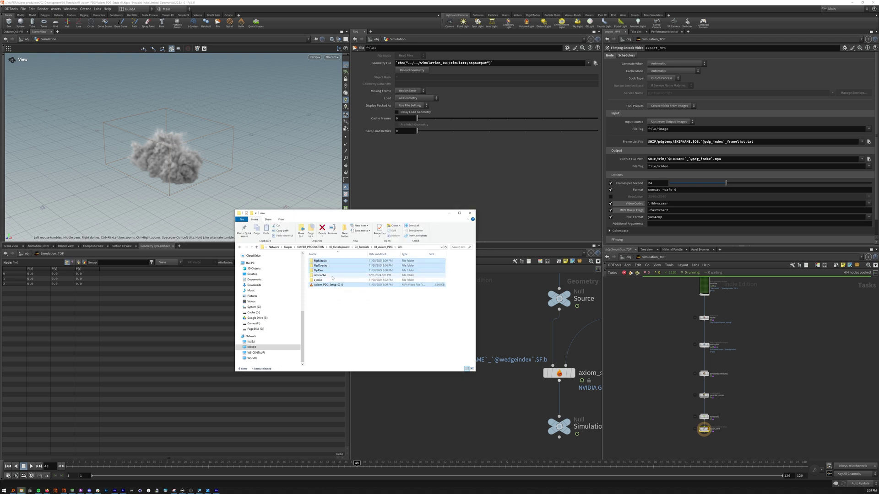
pyautogui.press('Delete')
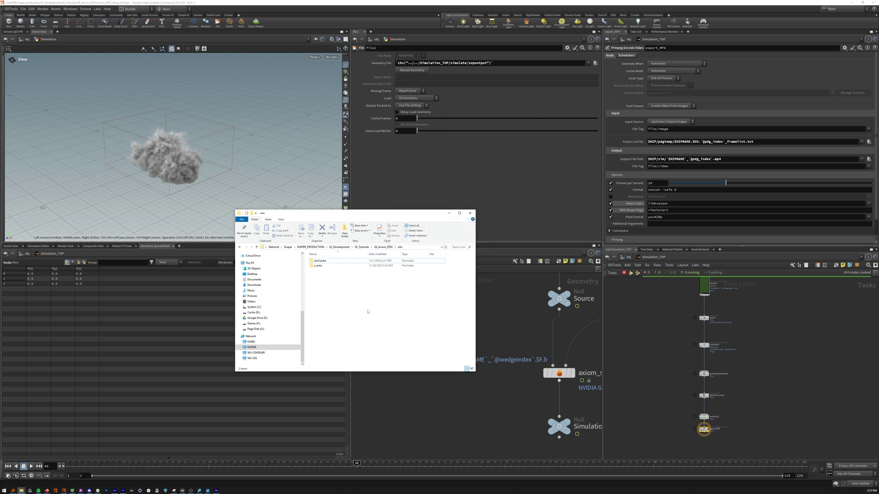
pyautogui.rightClick(368, 312)
pyautogui.click(370, 303)
# Cook the export_MP4 node in Houdini's TOP network
pyautogui.click(670, 428)
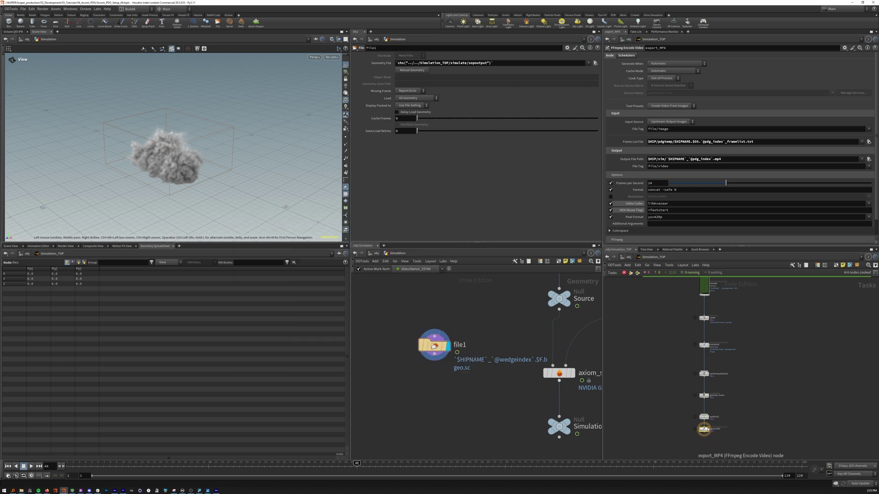
pyautogui.rightClick(703, 429)
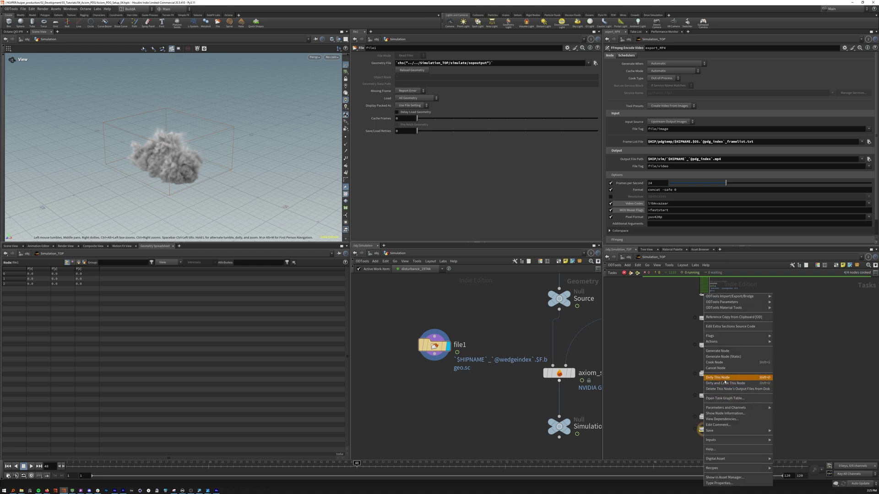
pyautogui.click(722, 364)
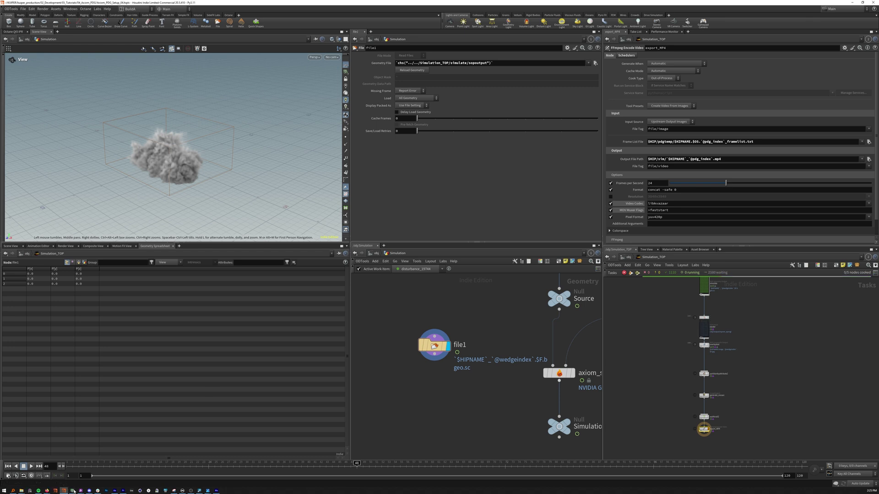
# In Deadline Monitor, expand the new PDG batch to watch its render and overlay jobs
pyautogui.click(72, 491)
pyautogui.click(78, 161)
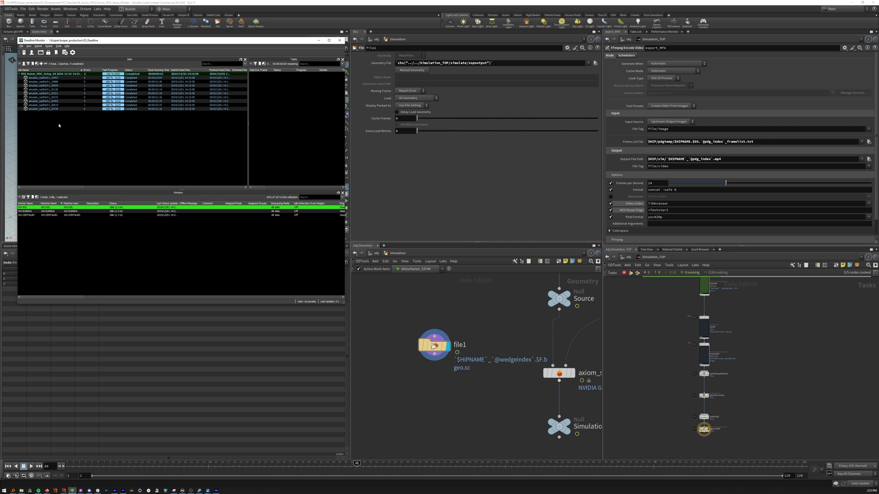
pyautogui.moveTo(55, 40); pyautogui.dragTo(75, 65)
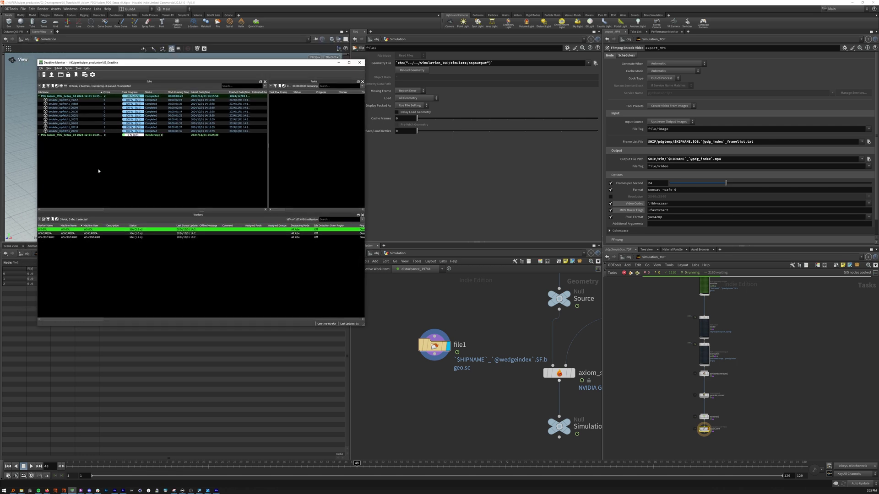
pyautogui.click(40, 135)
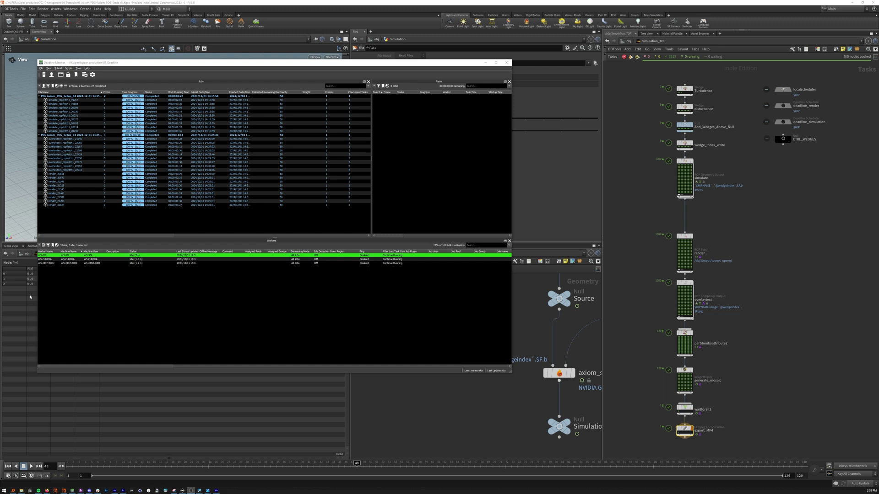
# Go to File Explorer on the taskbar to reach the nine-wedge mosaic MP4
pyautogui.moveTo(21, 491)
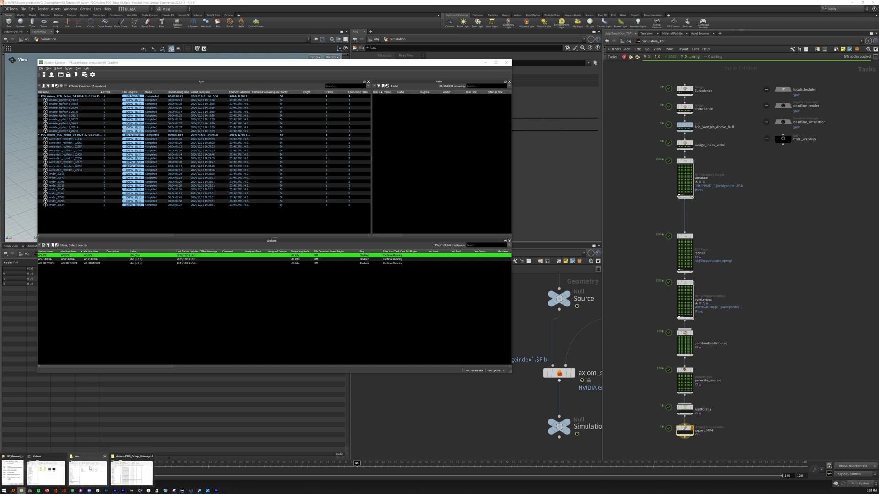